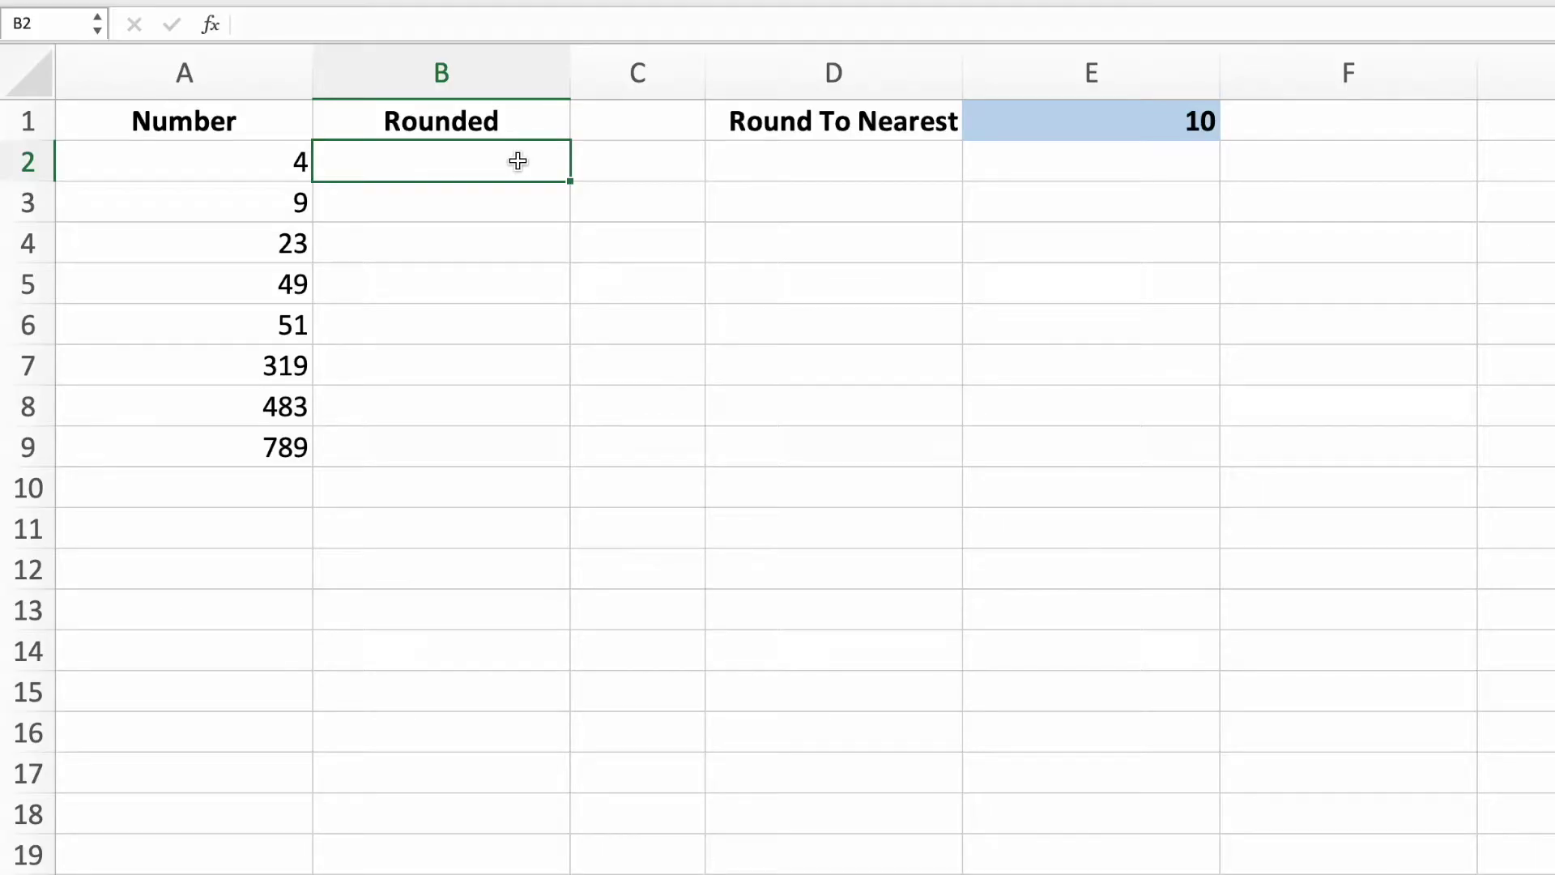
# Enter a formula in B2 that divides A2 by an absolute reference to the rounding increment: =A2/$E$1.
pyautogui.write('=')
pyautogui.click(269, 162)
pyautogui.write('/')
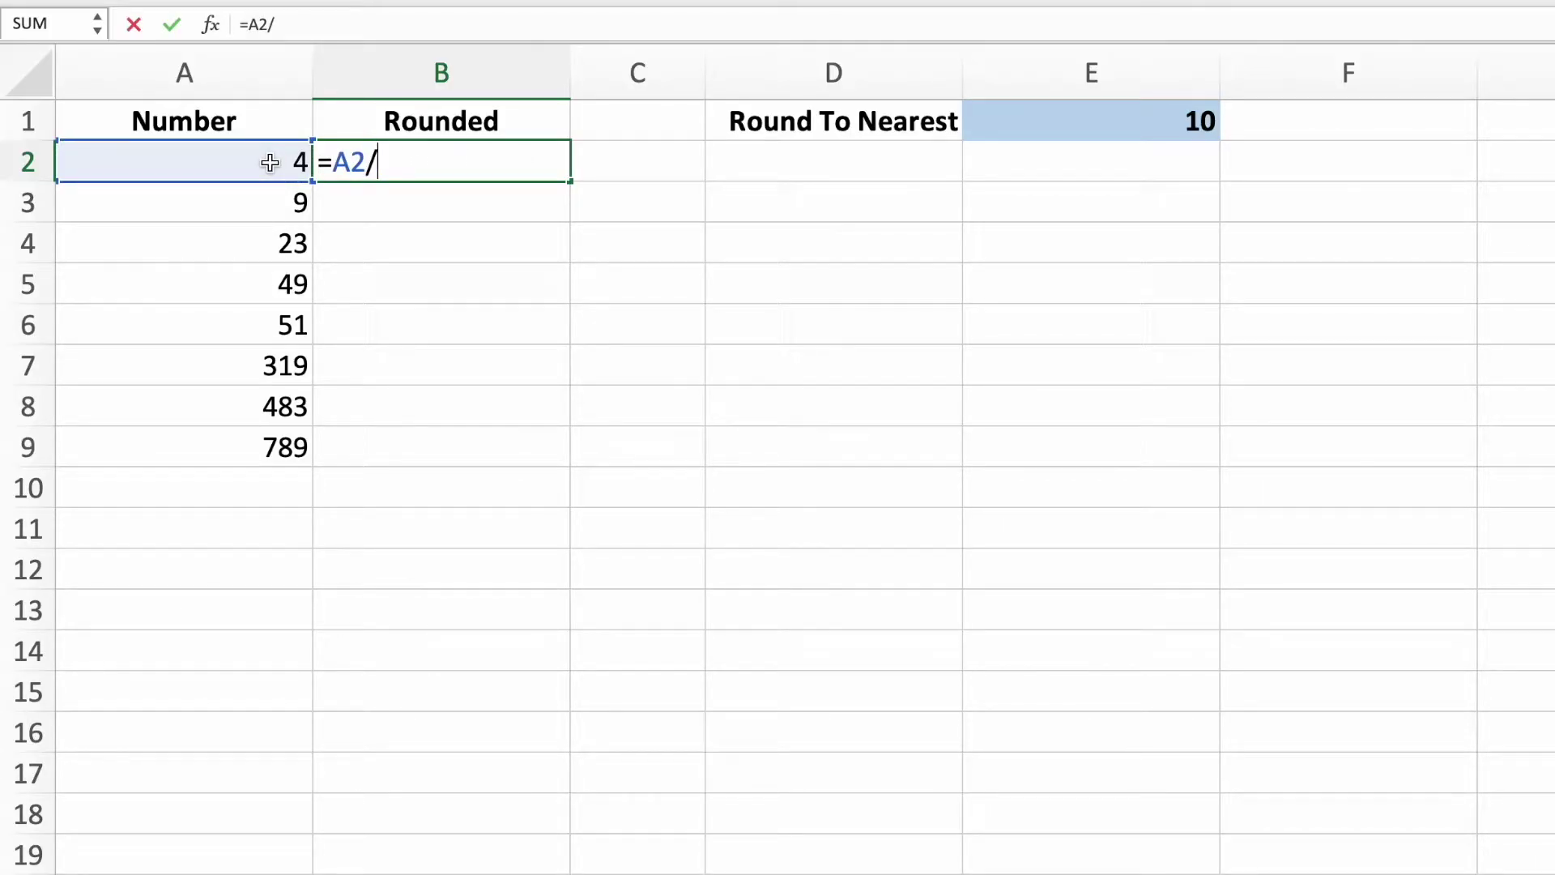
pyautogui.click(1034, 120)
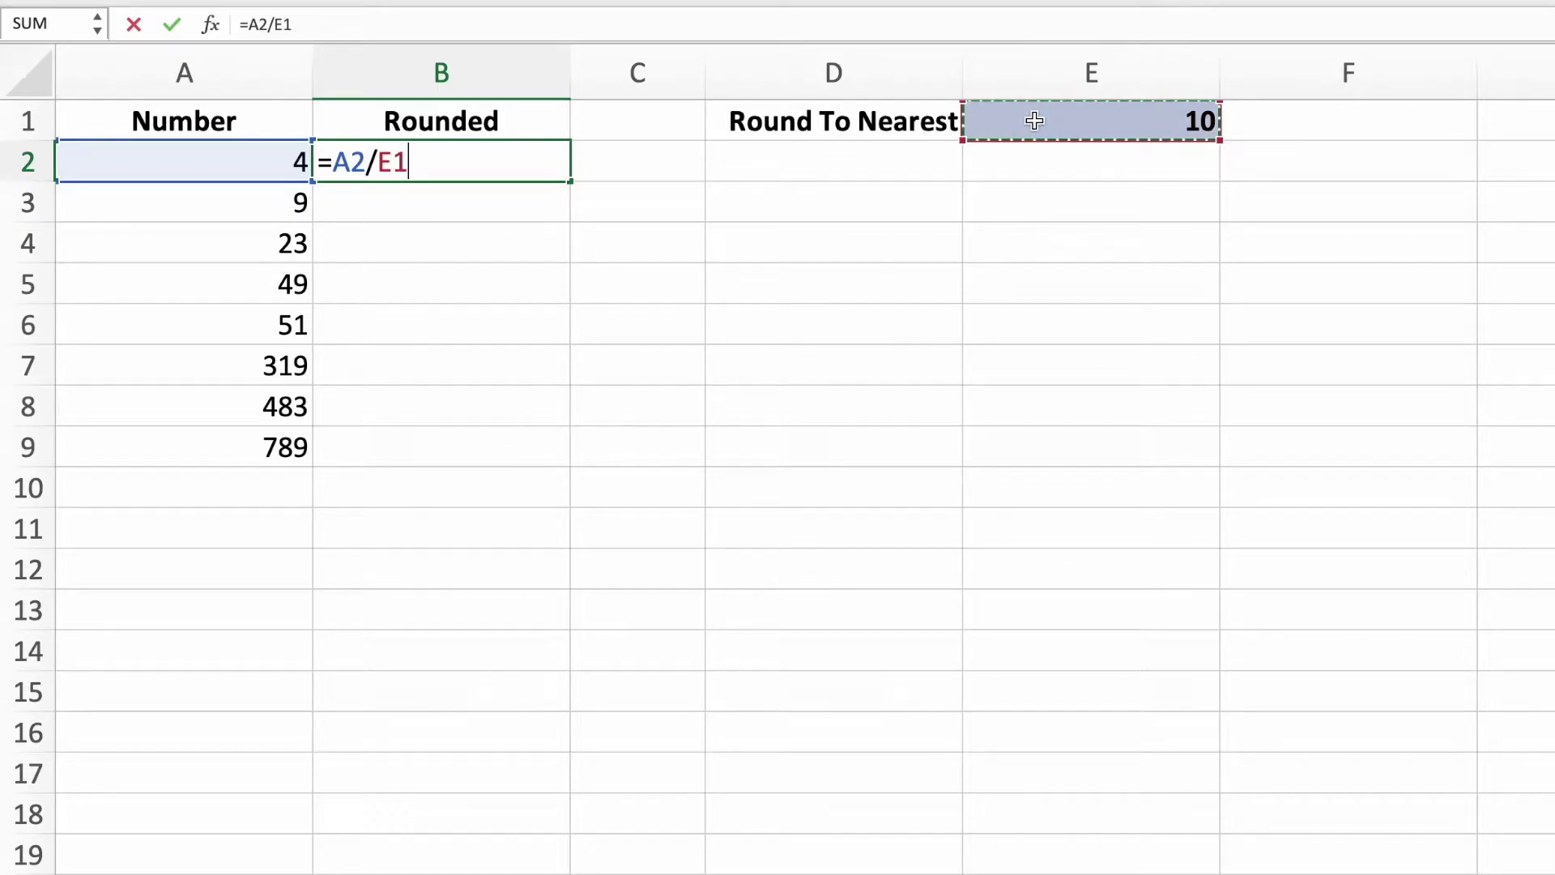
pyautogui.press('super+t')
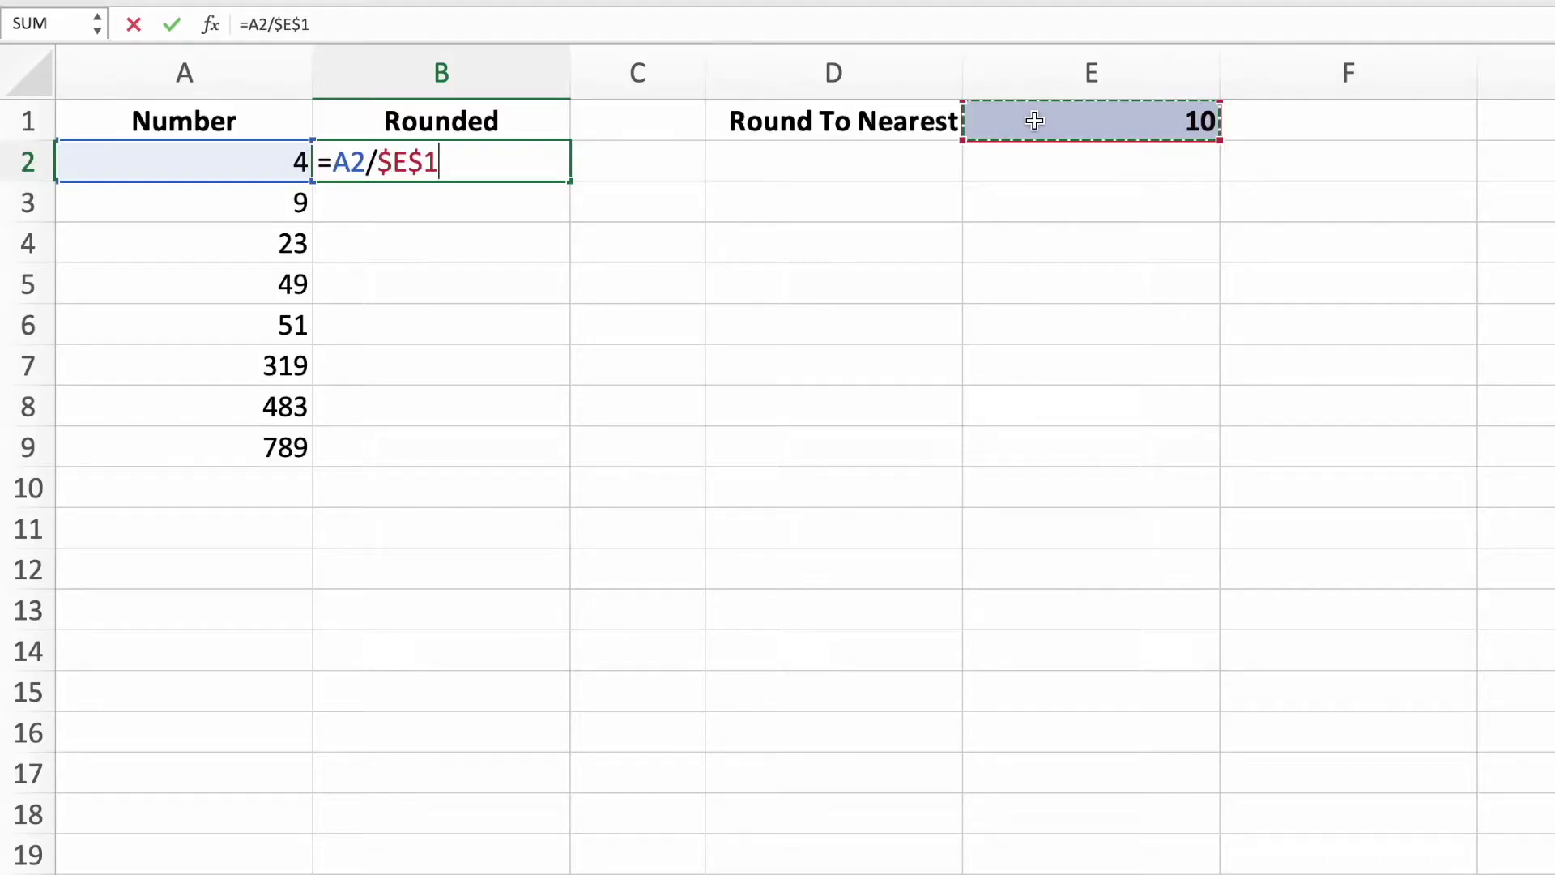
pyautogui.press('Return')
# Copy the division formula from B2 down through B9.
pyautogui.click(498, 161)
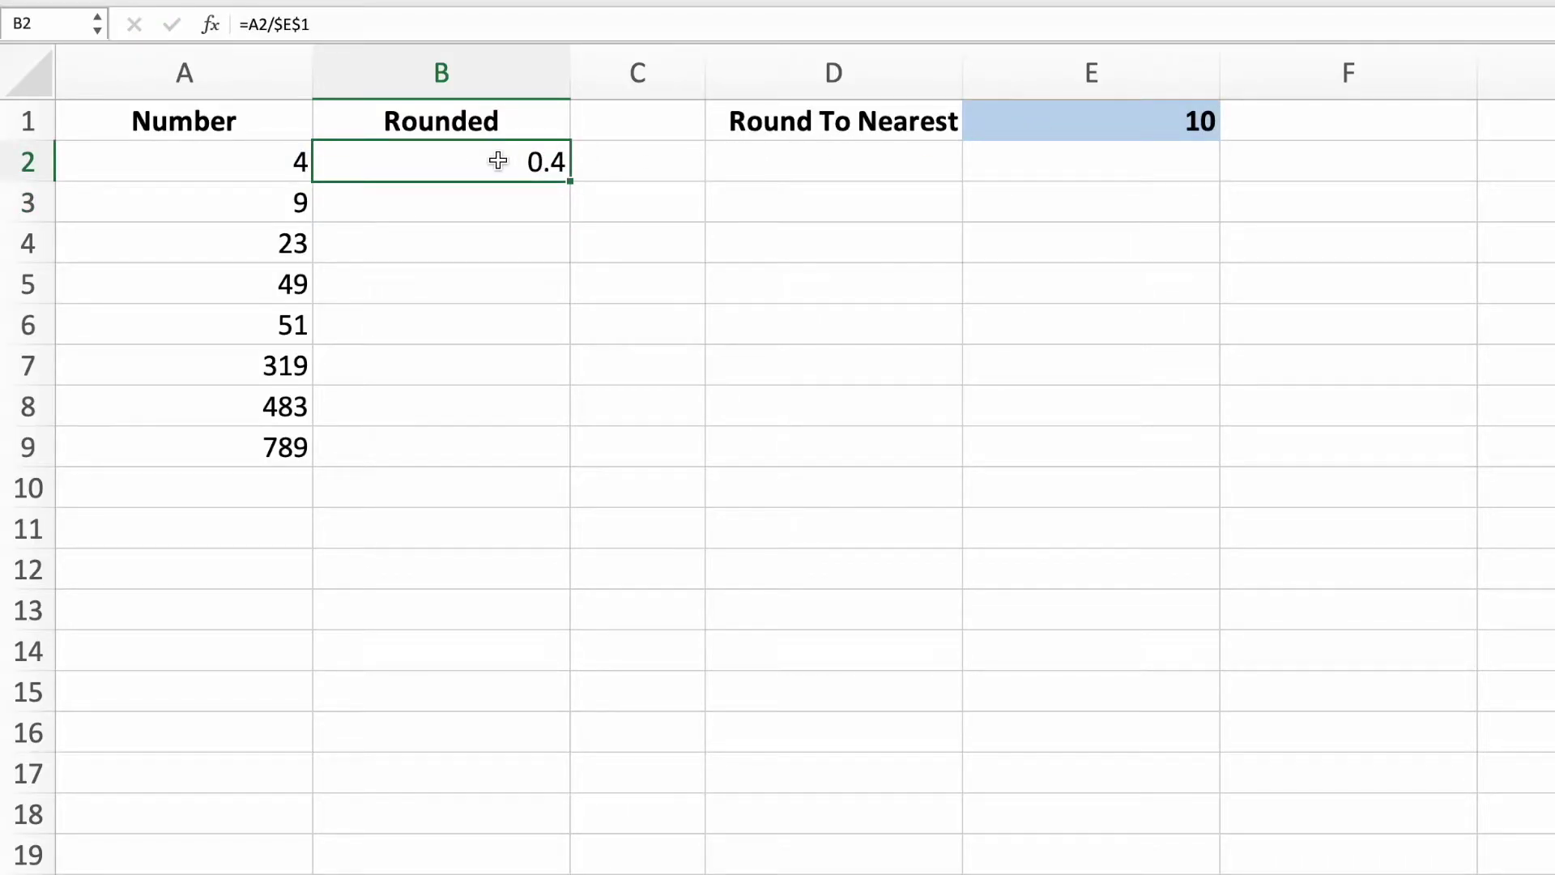
pyautogui.moveTo(570, 180); pyautogui.dragTo(569, 456)
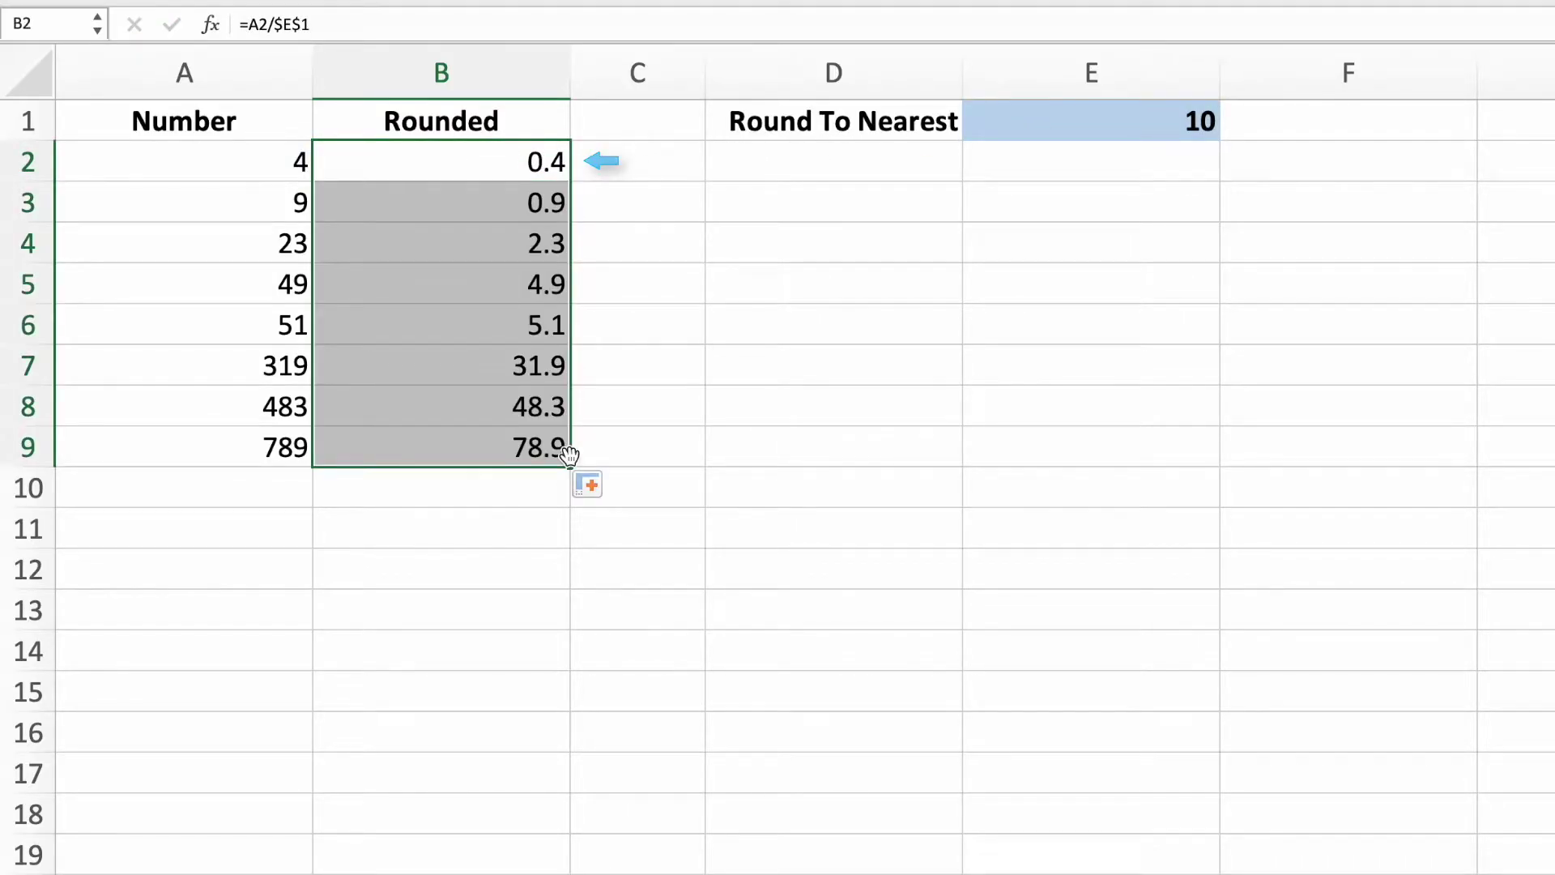
pyautogui.click(541, 488)
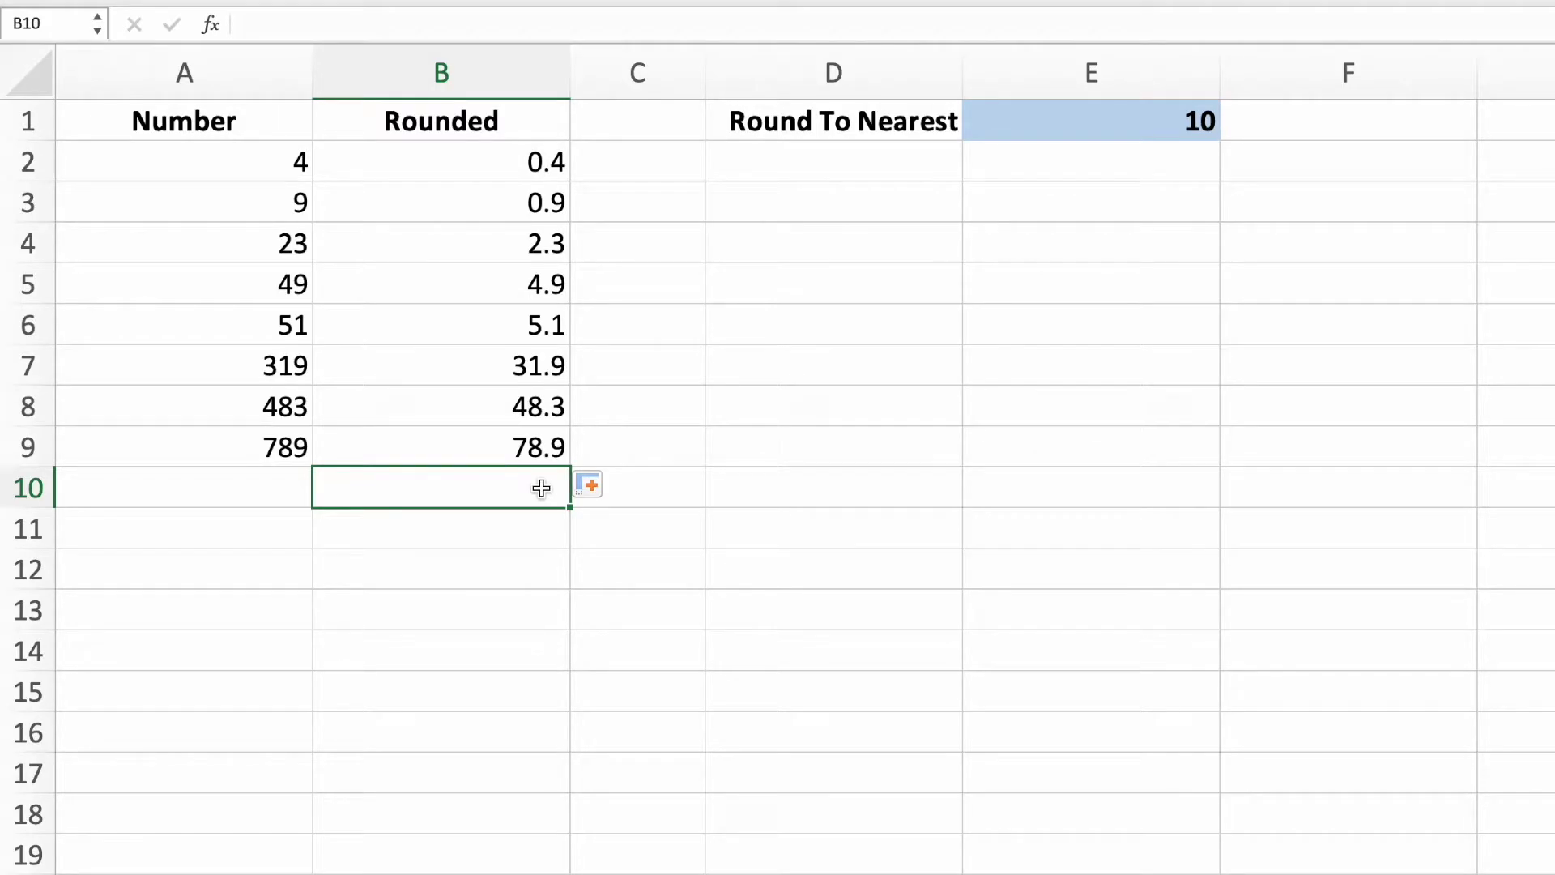
# Wrap the division in B2 in a ROUND function with zero digits: =ROUND(A2/$E$1,0).
pyautogui.click(494, 164)
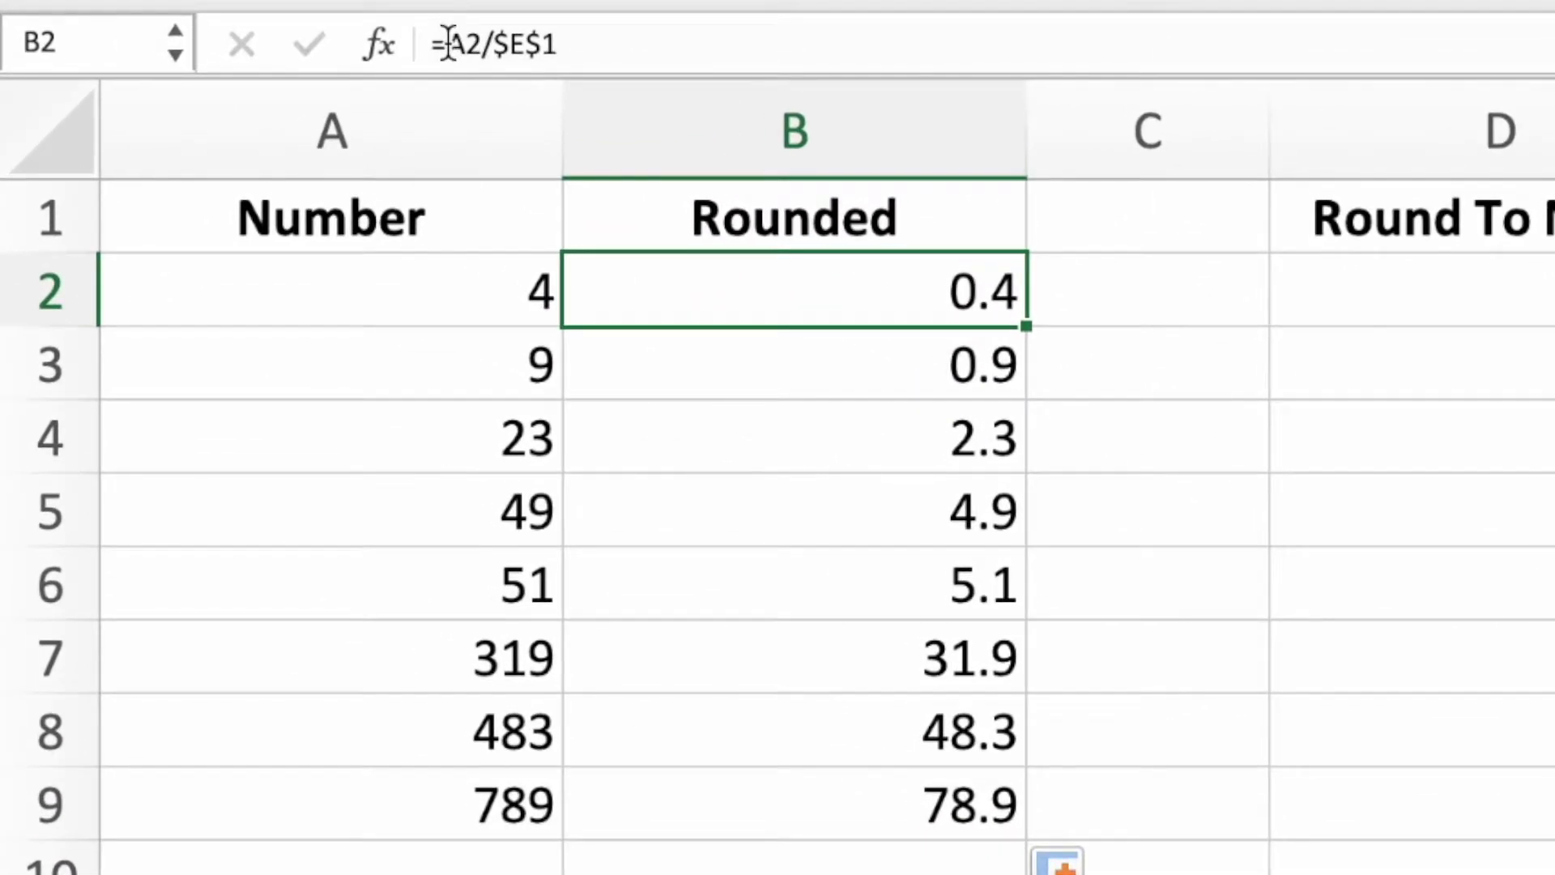
pyautogui.click(448, 42)
pyautogui.write('ROUN')
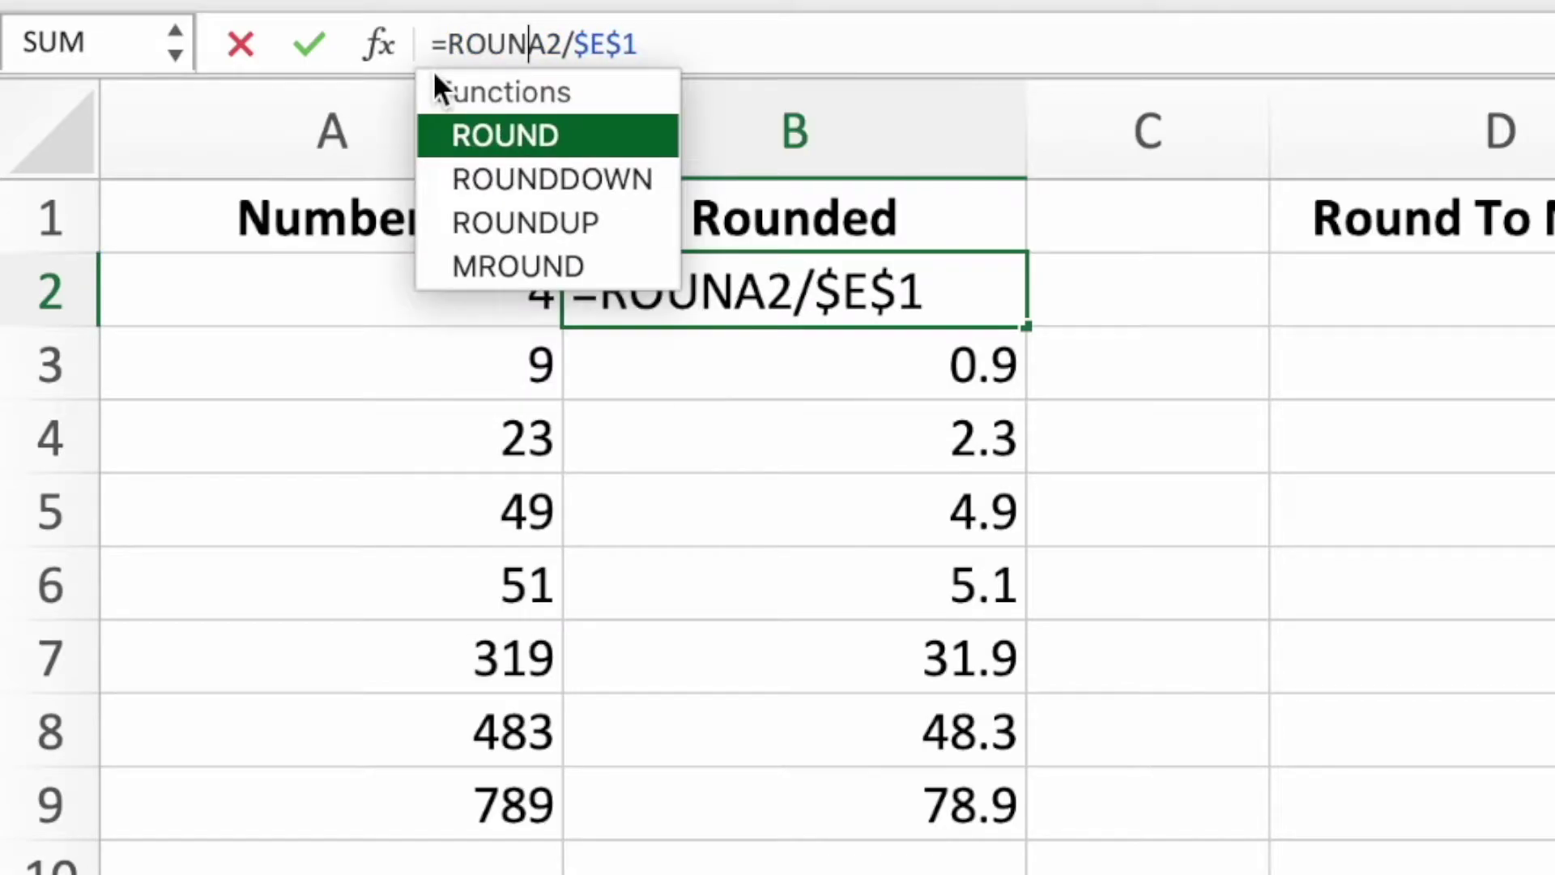
pyautogui.write('D(')
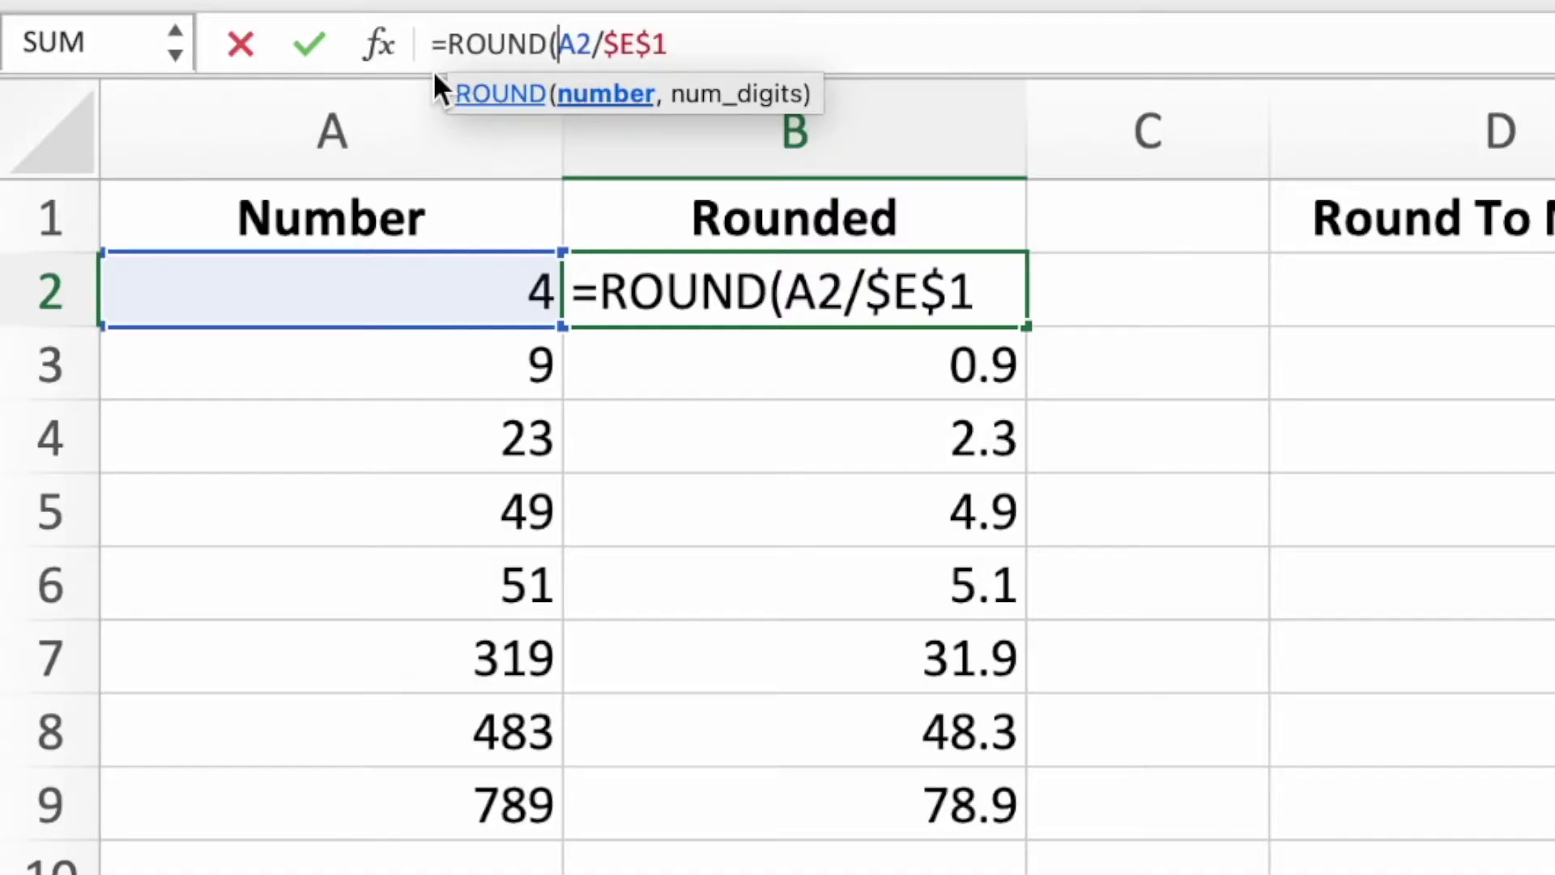
pyautogui.click(1033, 55)
pyautogui.write(',')
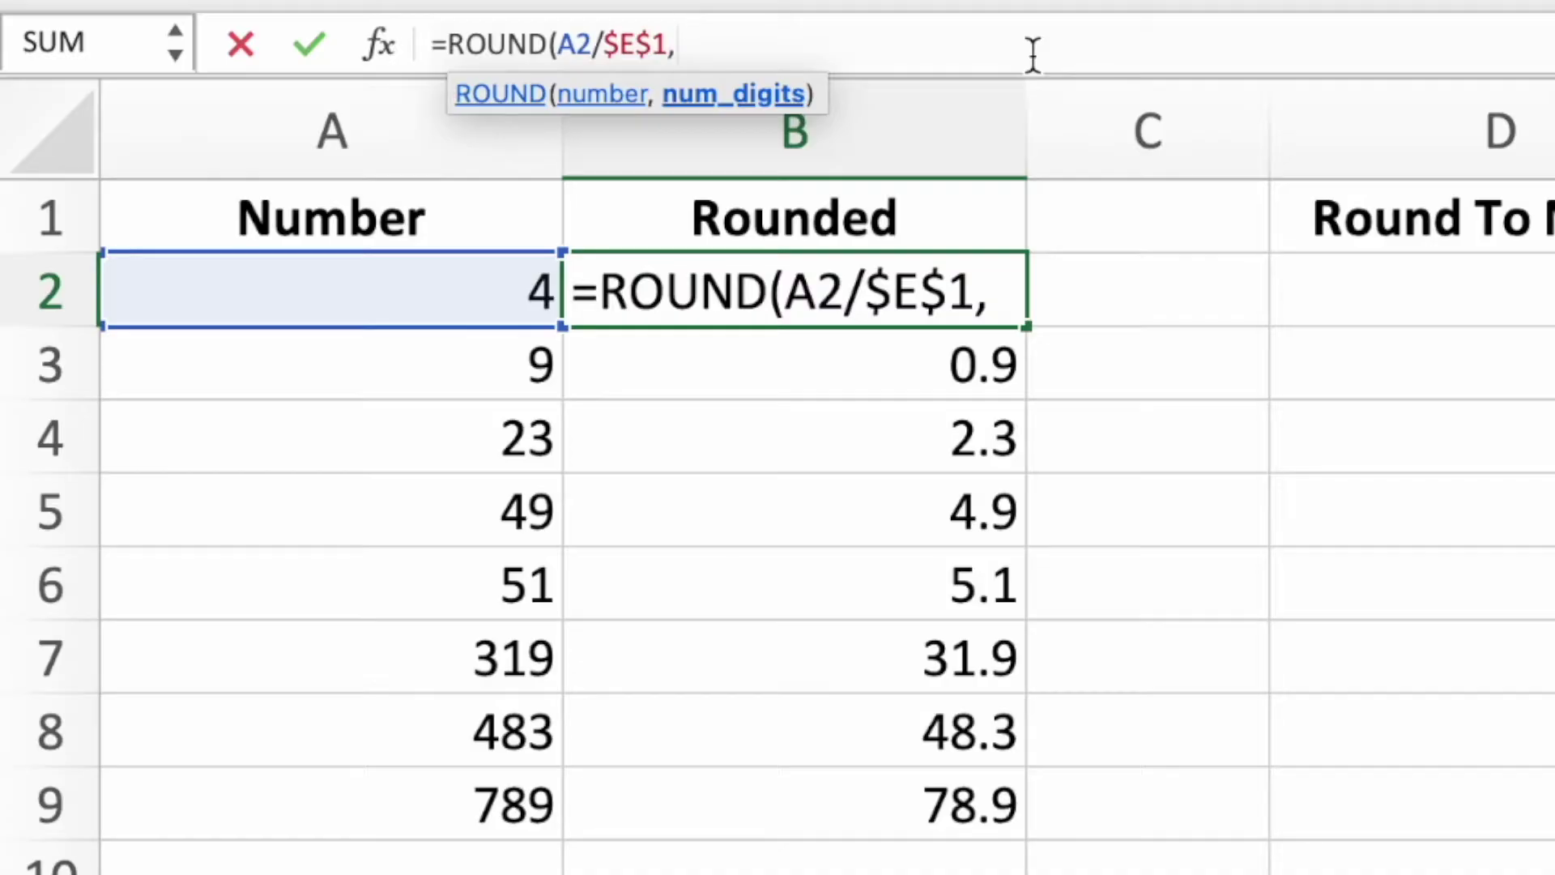
pyautogui.write('0)')
pyautogui.press('Return')
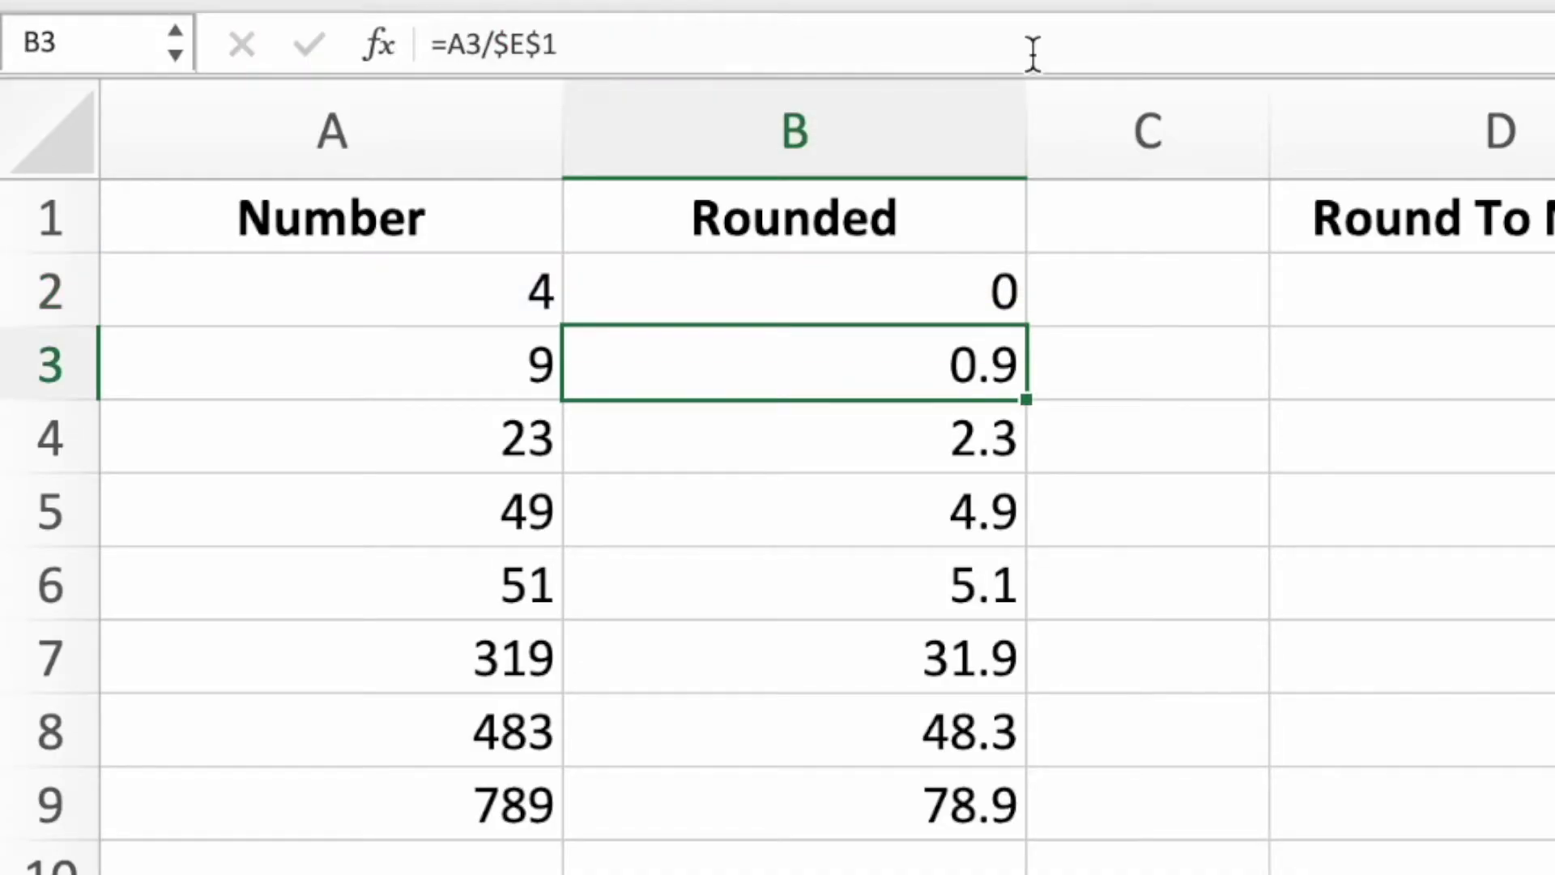
# Fill the ROUND formula from B2 down through B9.
pyautogui.click(915, 287)
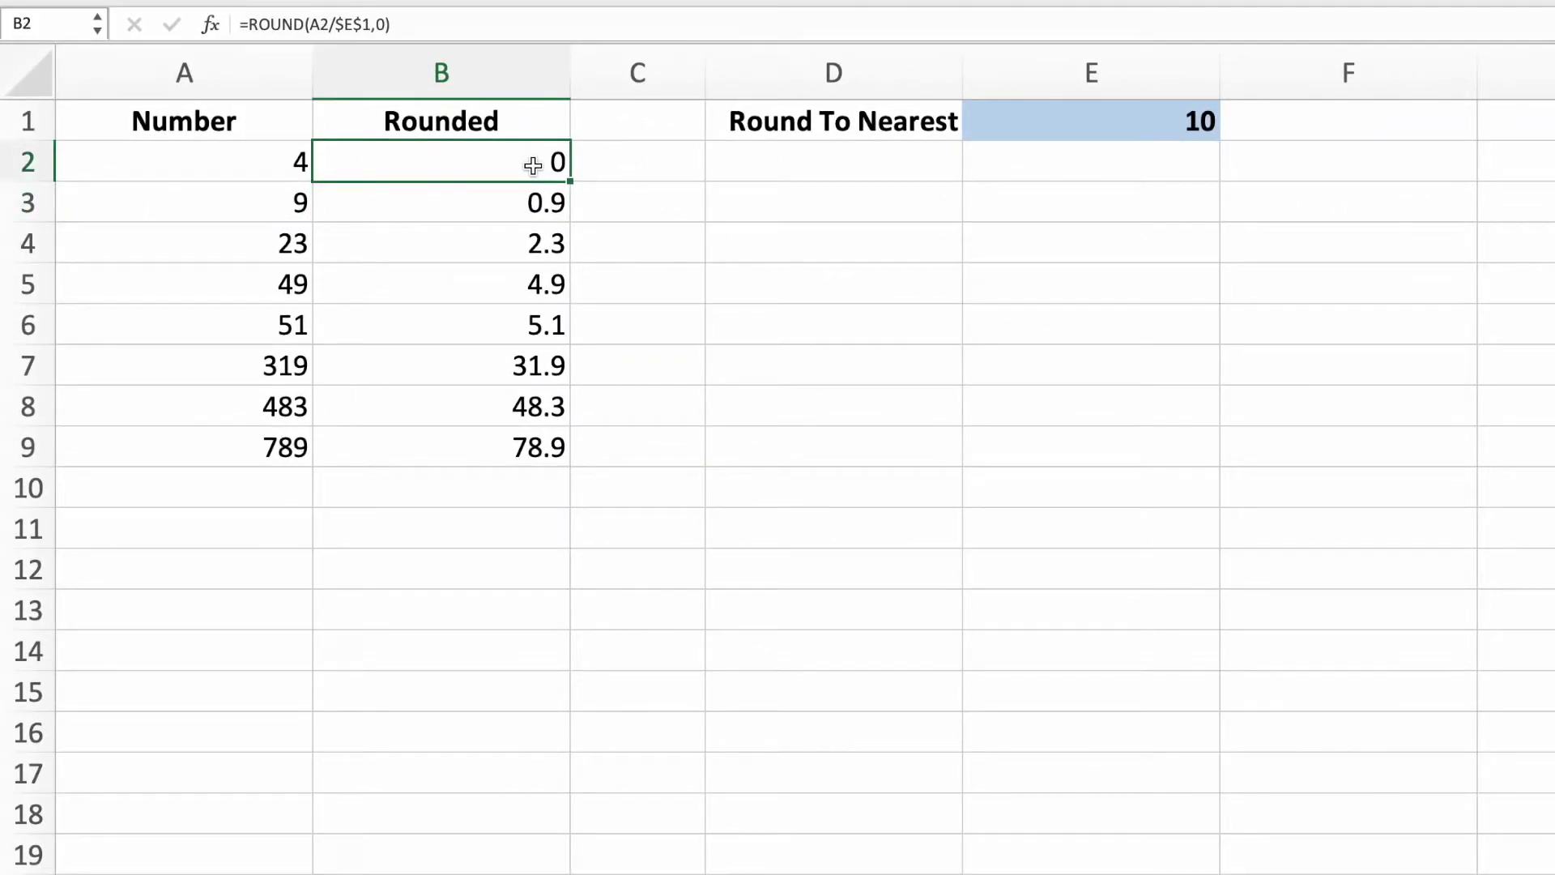
pyautogui.moveTo(570, 180); pyautogui.dragTo(566, 466)
pyautogui.click(550, 486)
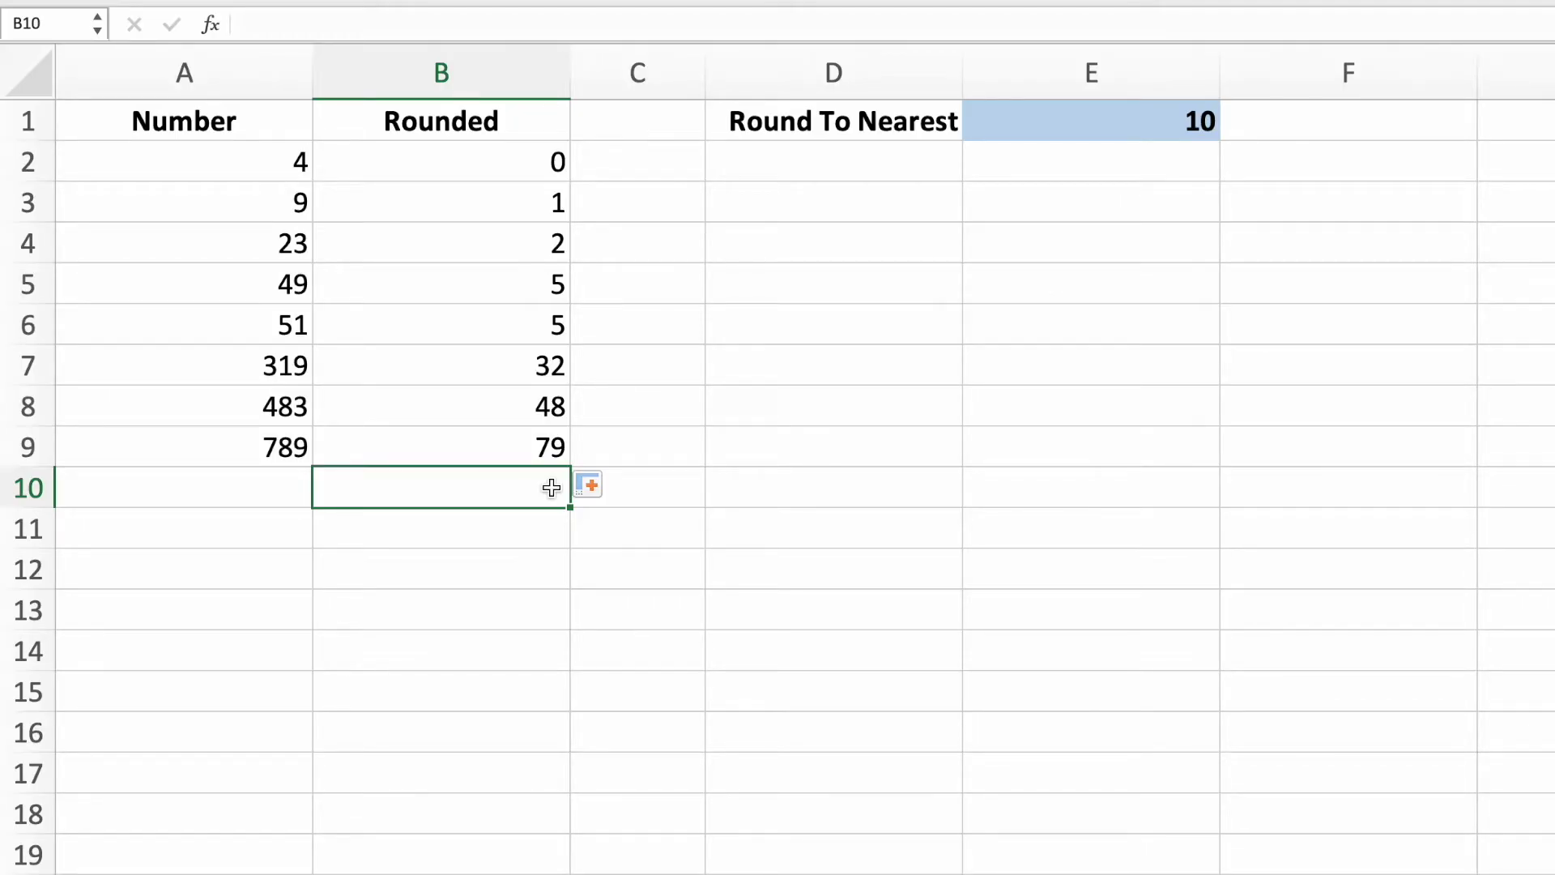
# Multiply the rounded result in B2 by the absolute increment cell, making the formula =ROUND(A2/$E$1,0)*$E$1.
pyautogui.click(503, 161)
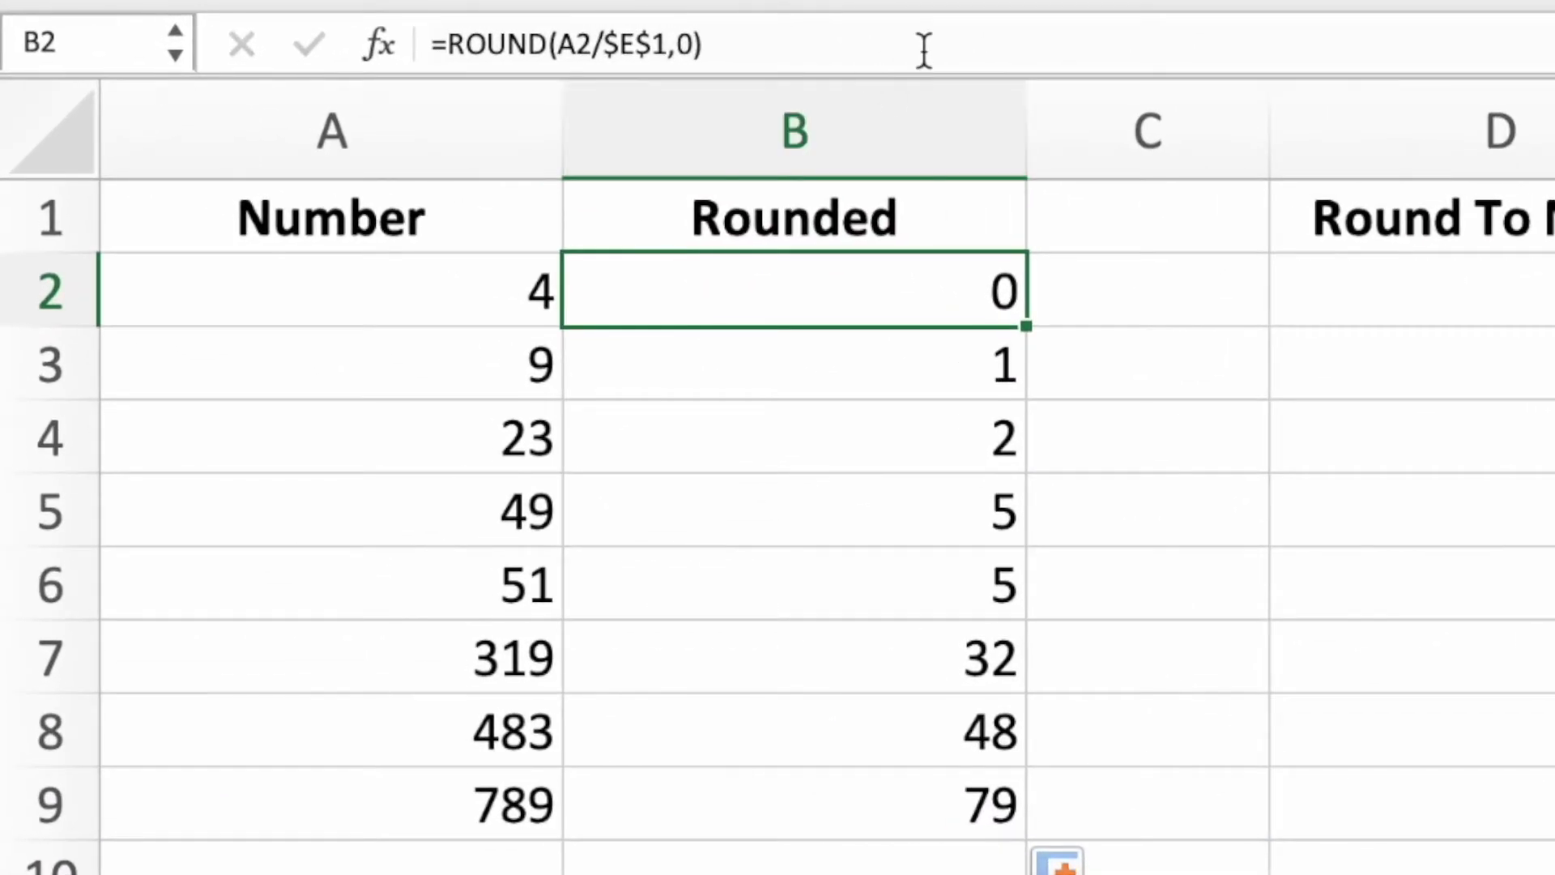
pyautogui.click(583, 30)
pyautogui.write('*')
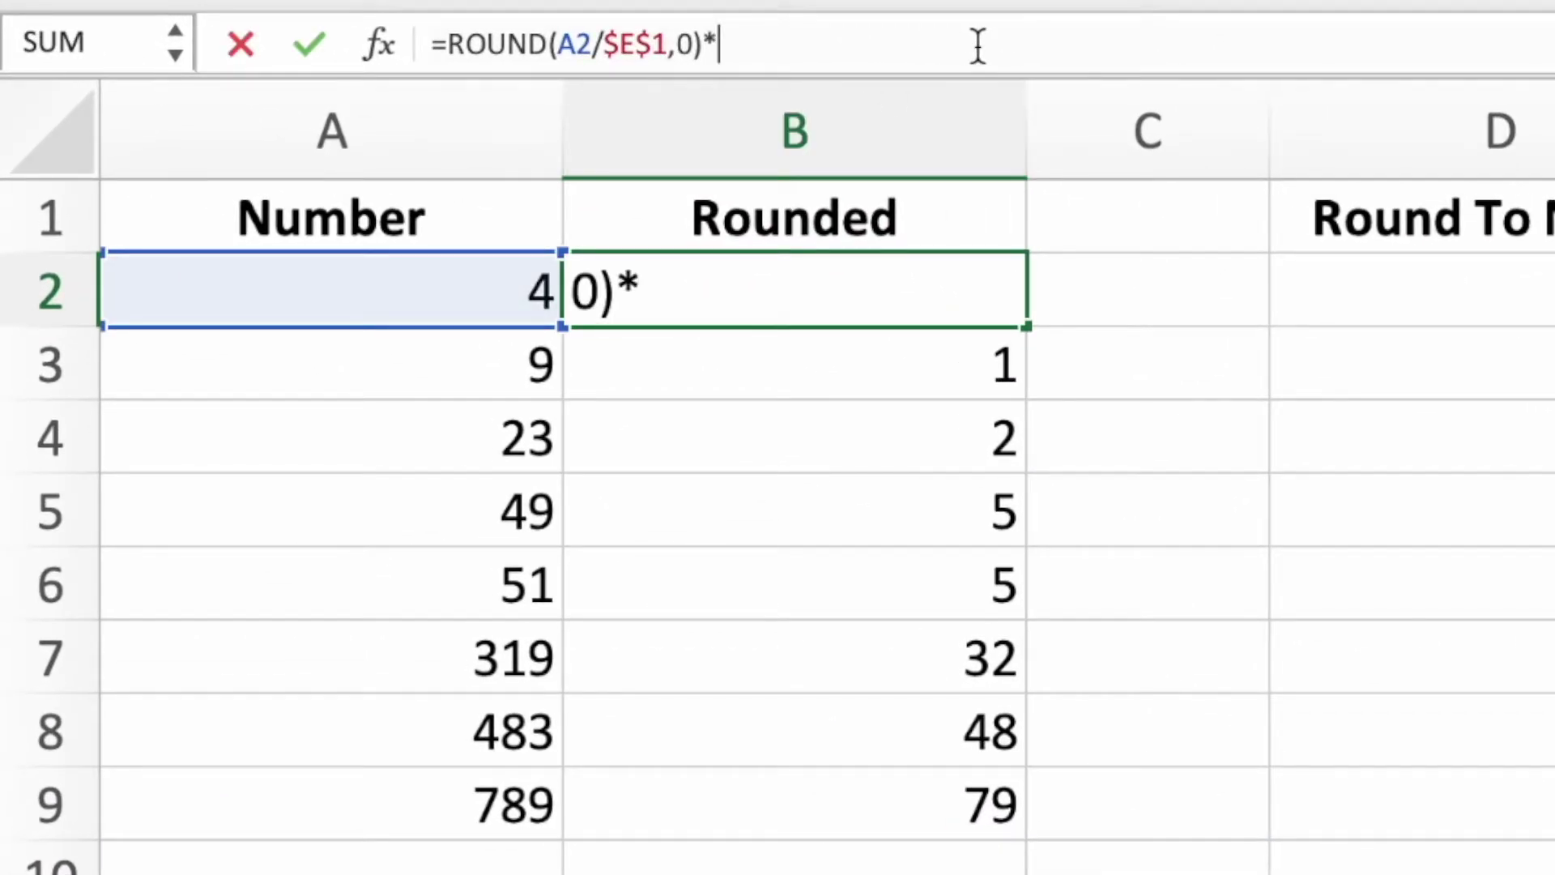
pyautogui.click(1027, 125)
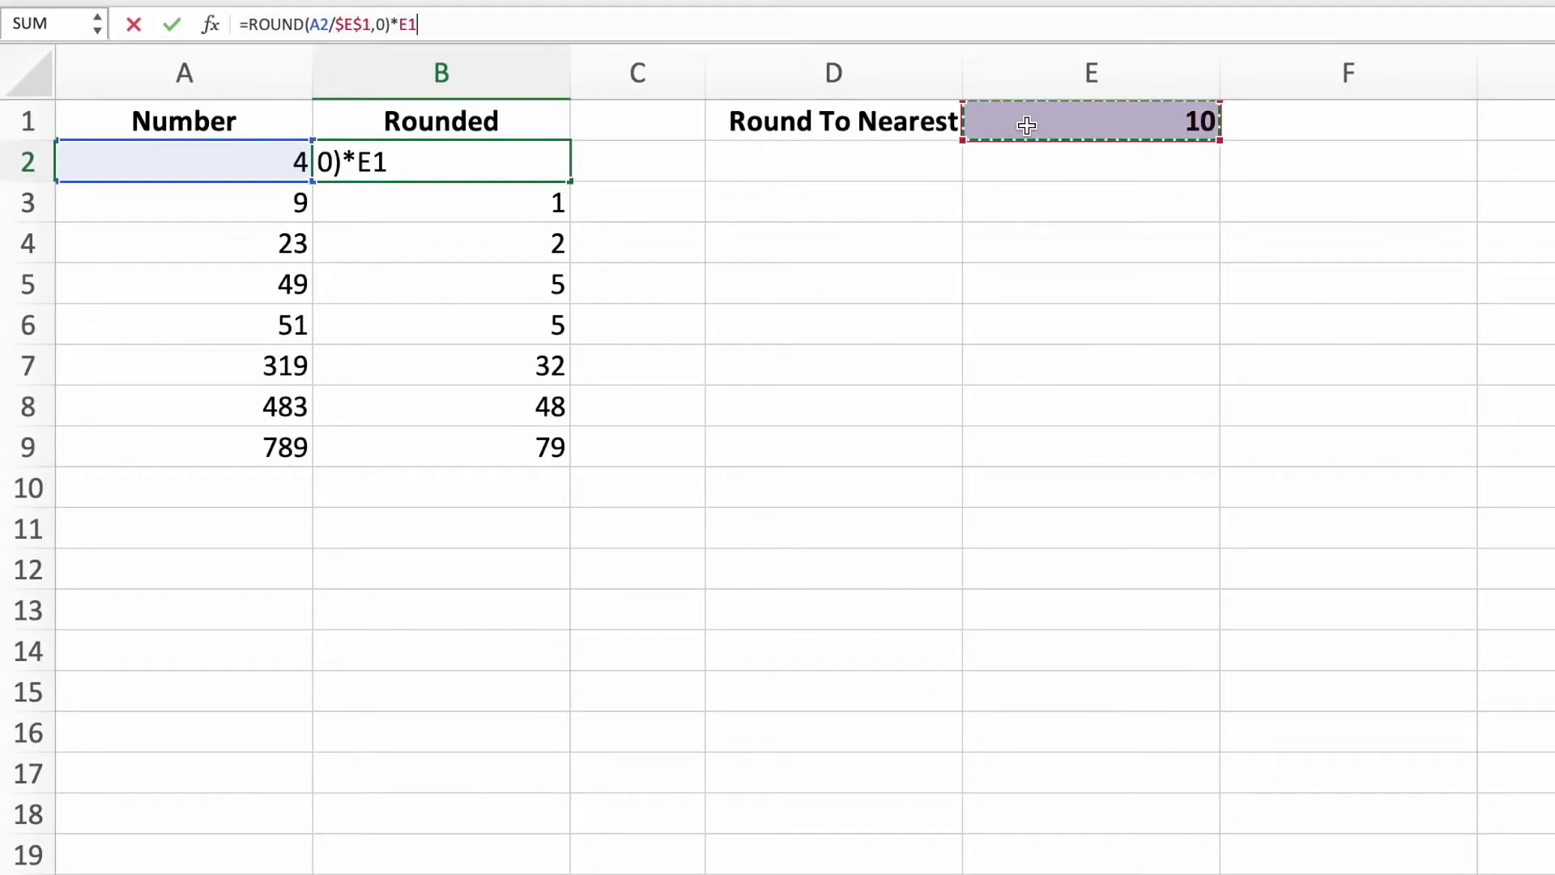
pyautogui.press('super+t')
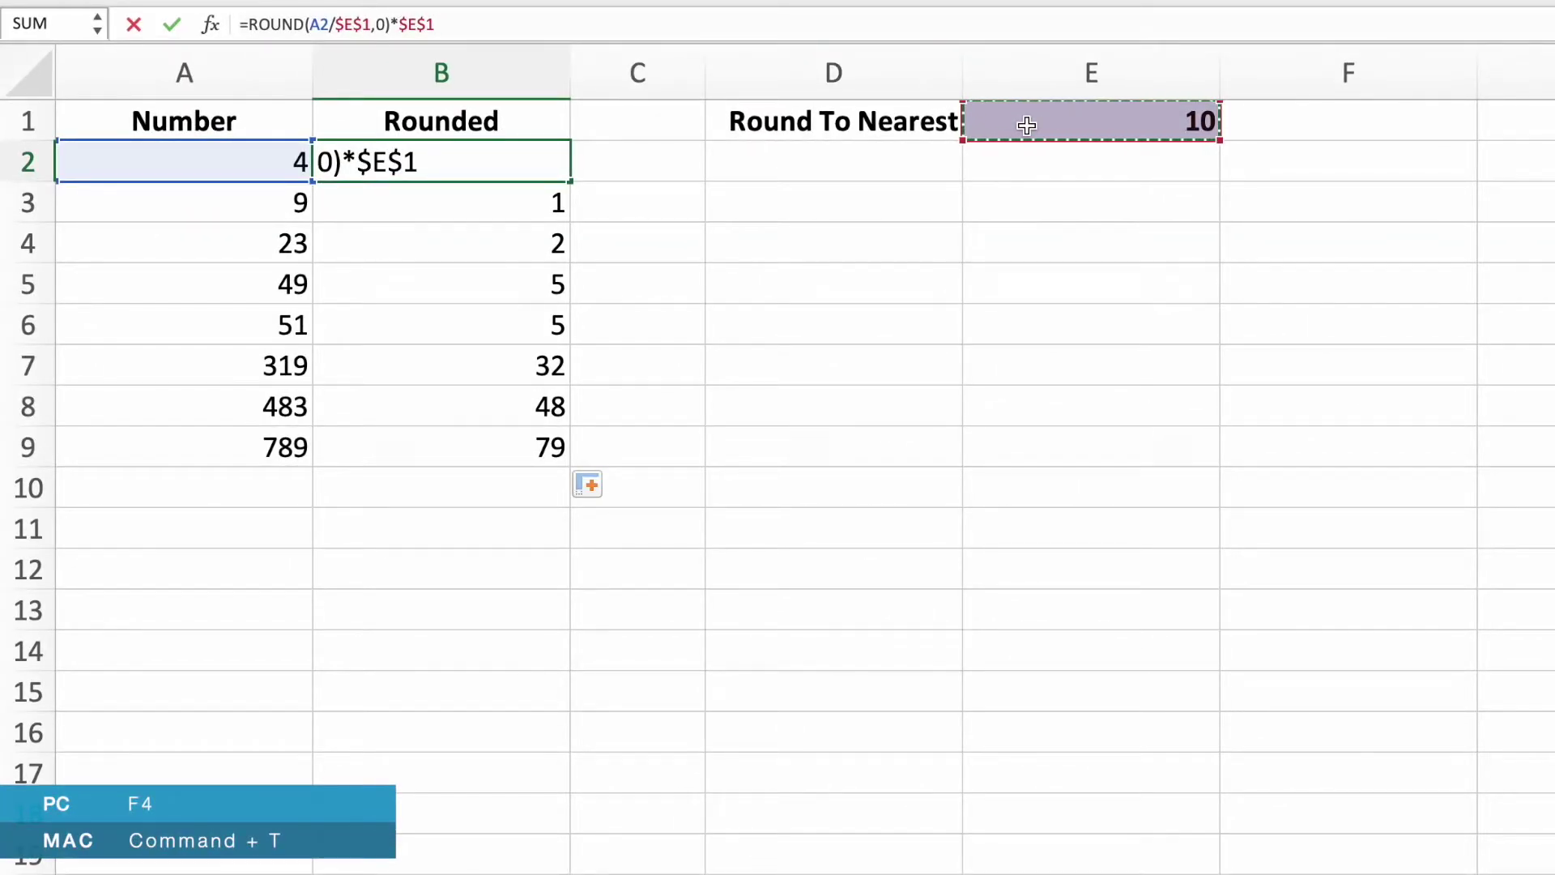
pyautogui.press('Return')
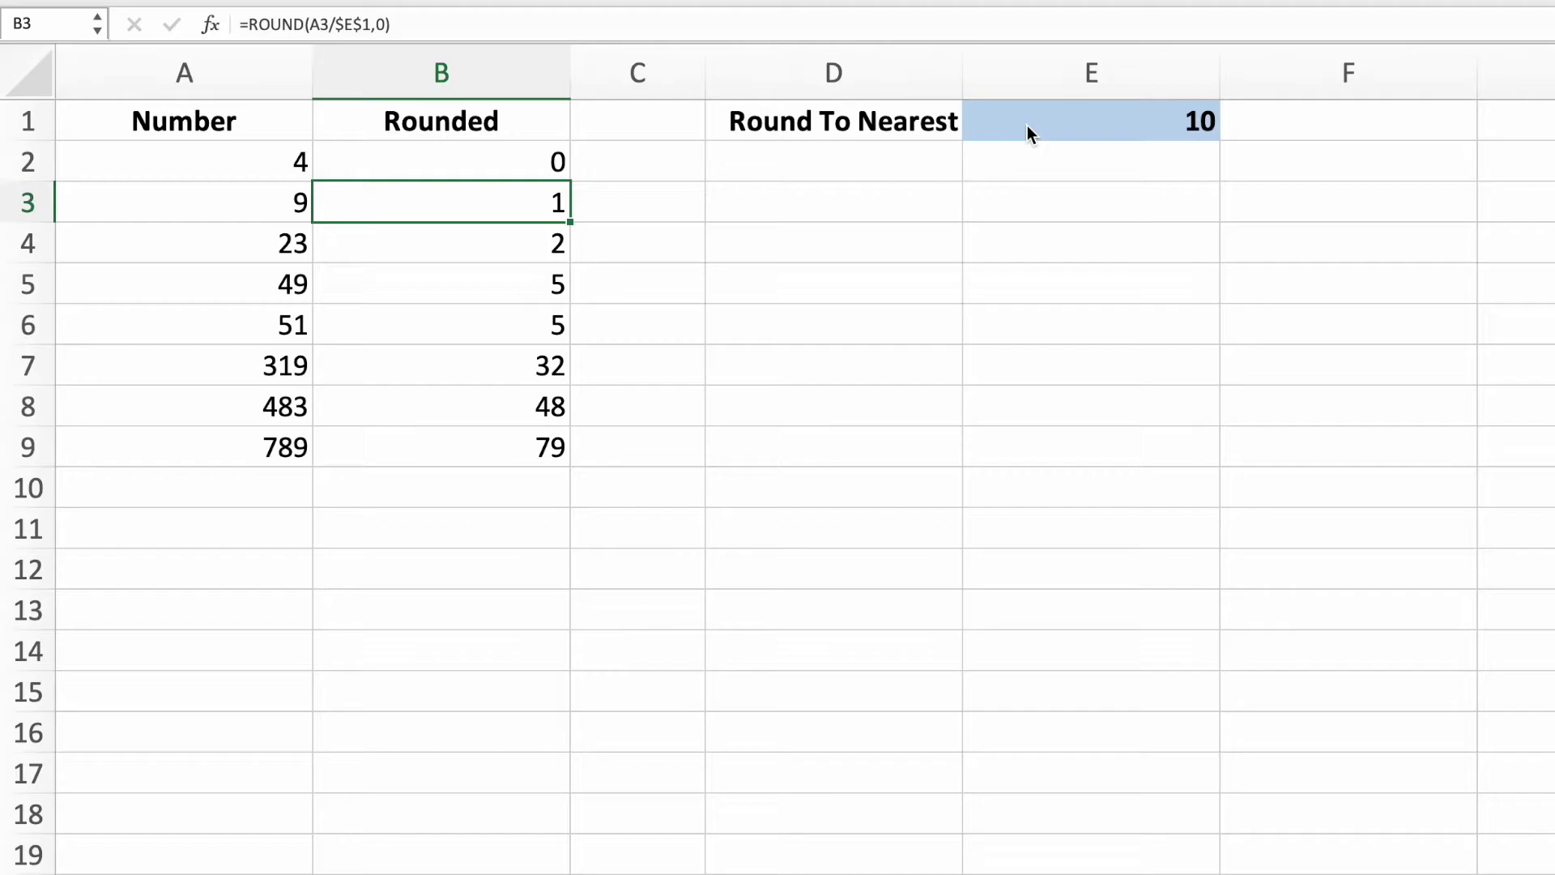
# Fill the completed formula with the *$E$1 multiplication from B2 down through B9.
pyautogui.click(522, 162)
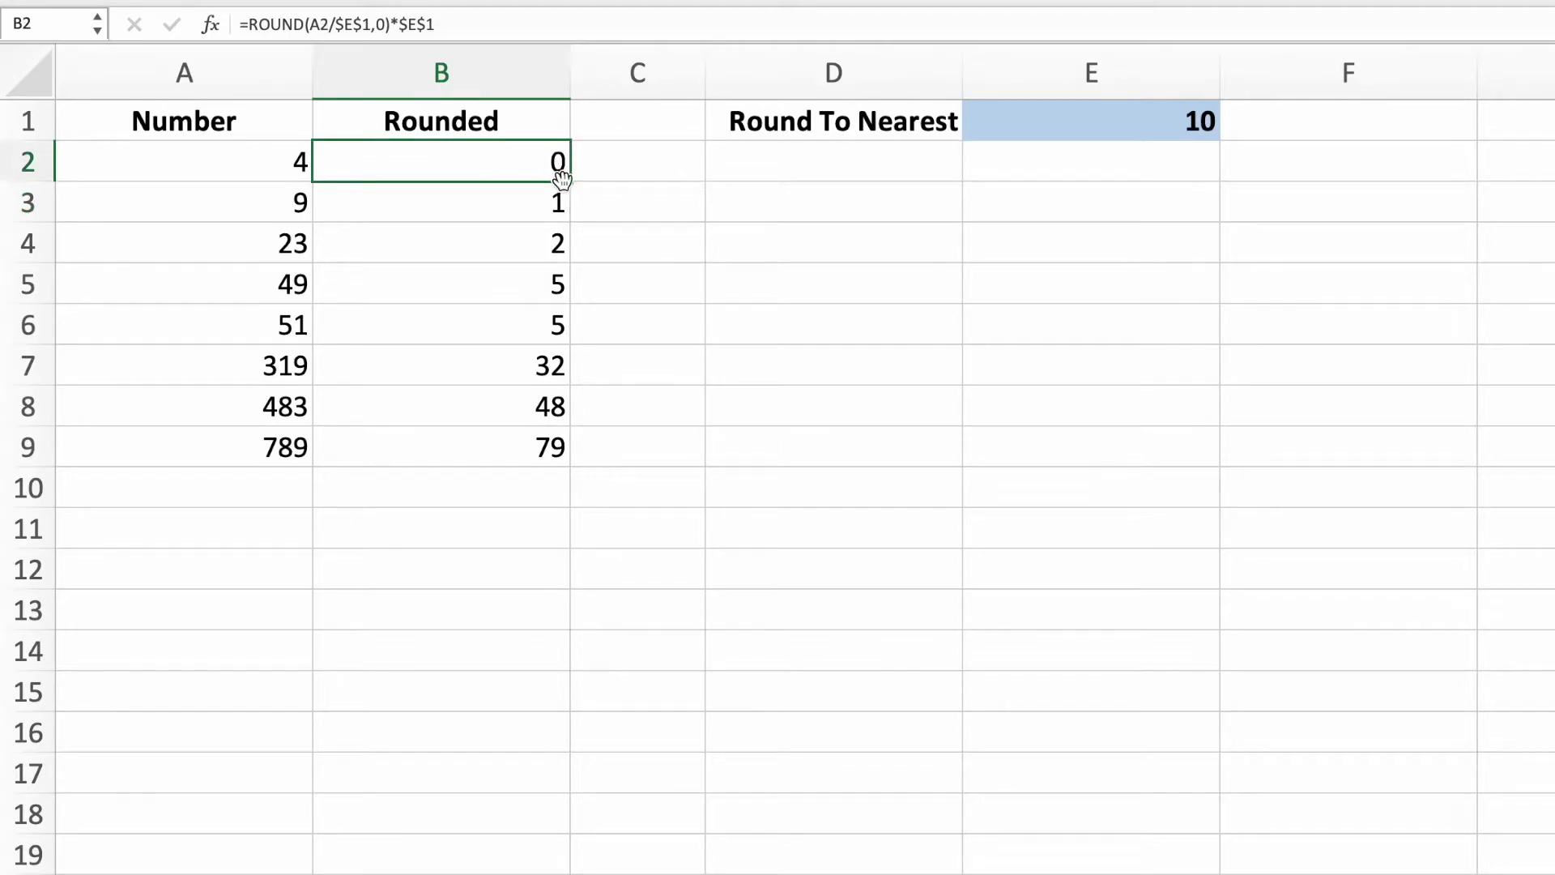
pyautogui.moveTo(563, 179); pyautogui.dragTo(567, 466)
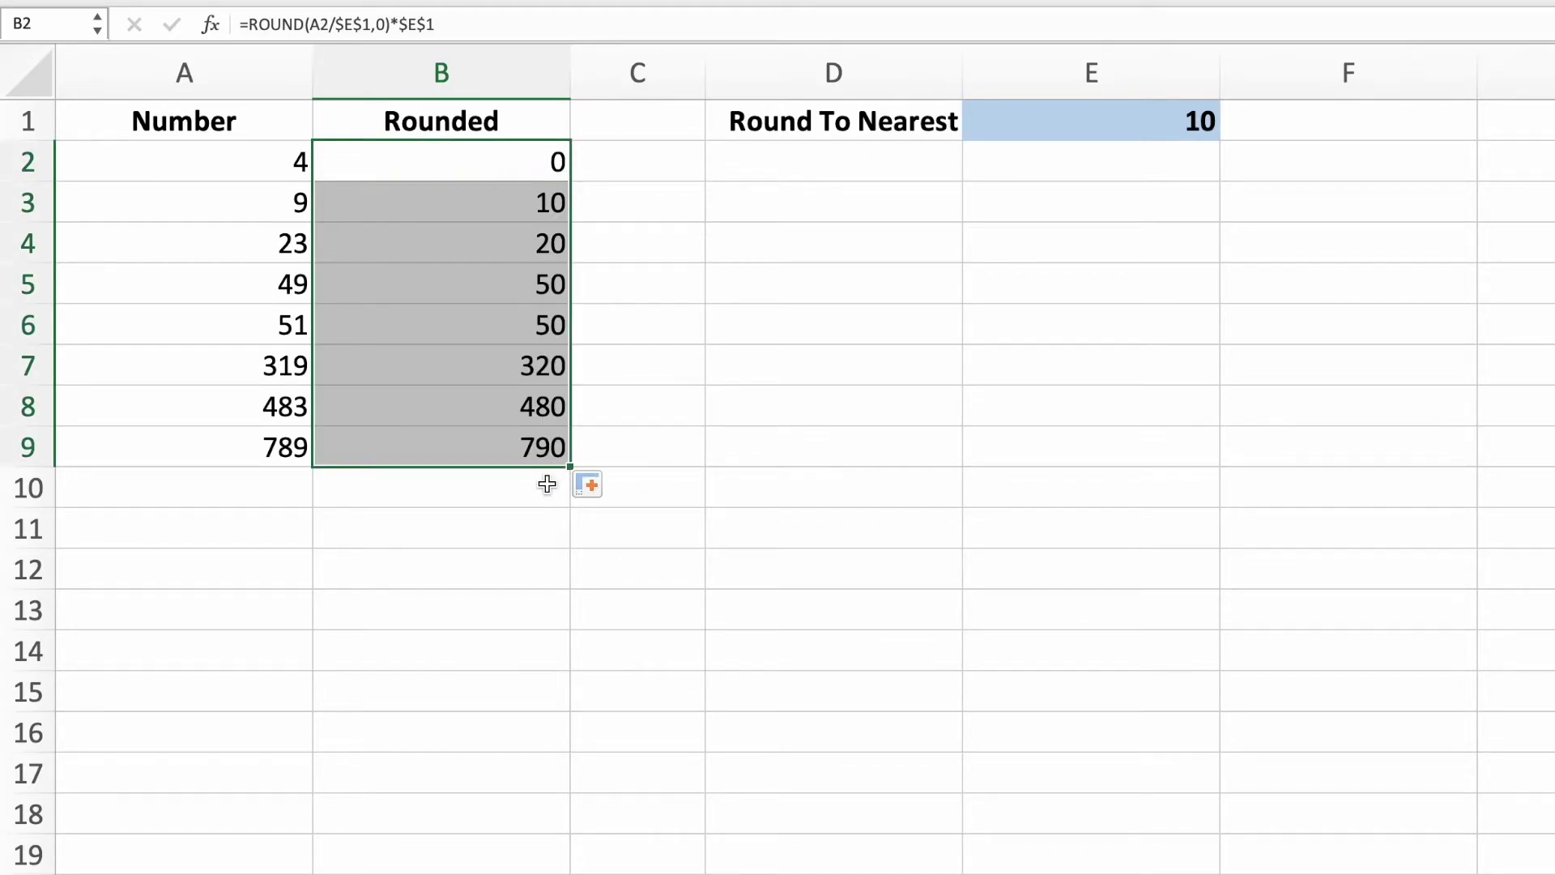
pyautogui.click(547, 484)
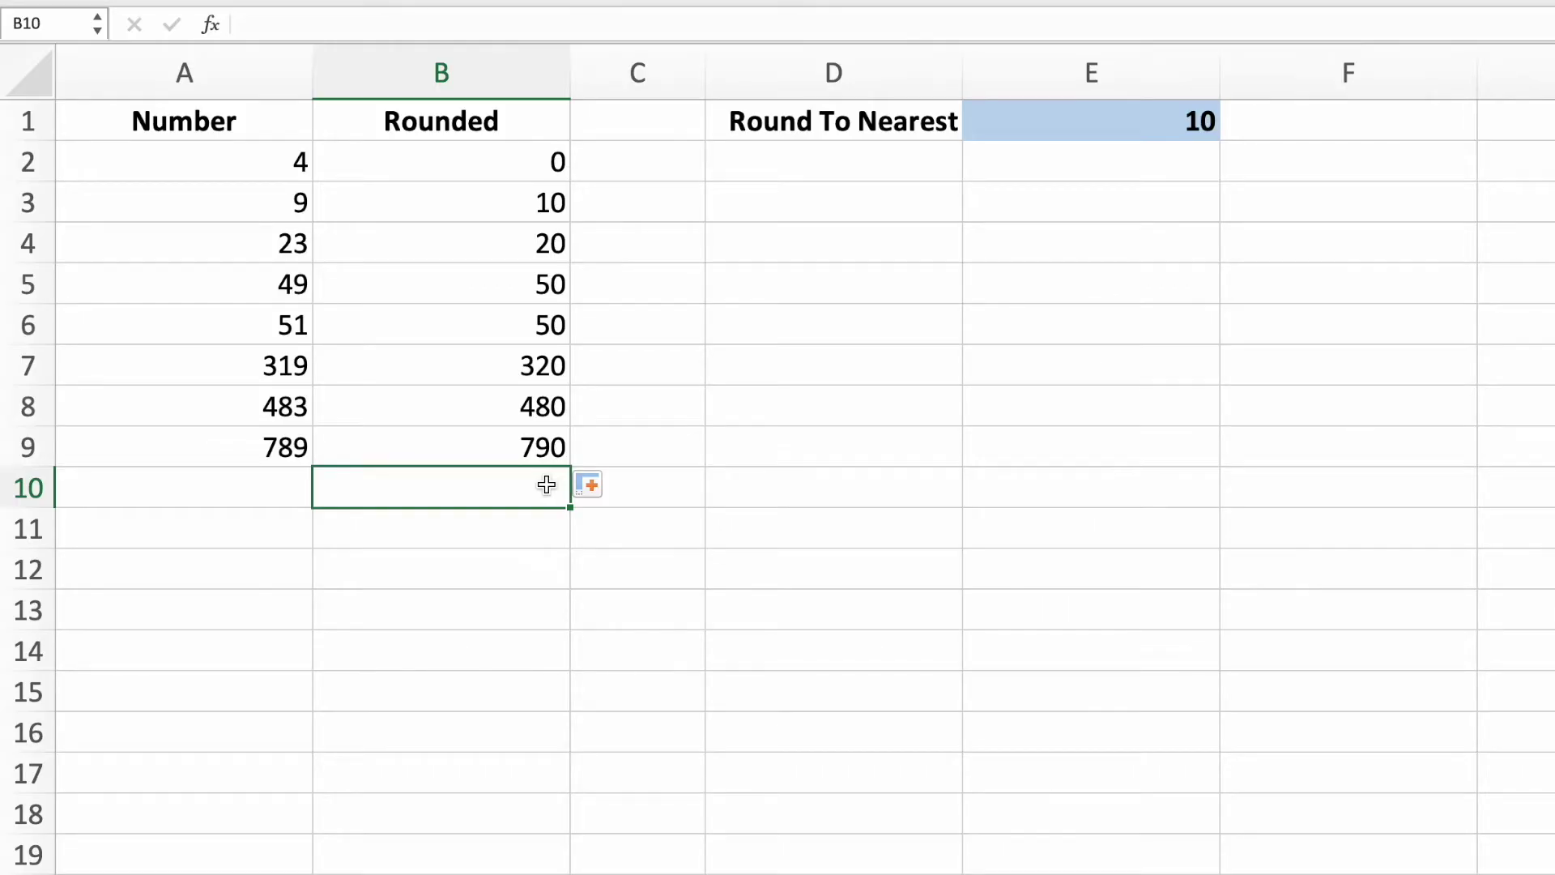
# Try the Round To Nearest value in E1 first as 100 and then as 5.
pyautogui.click(1082, 121)
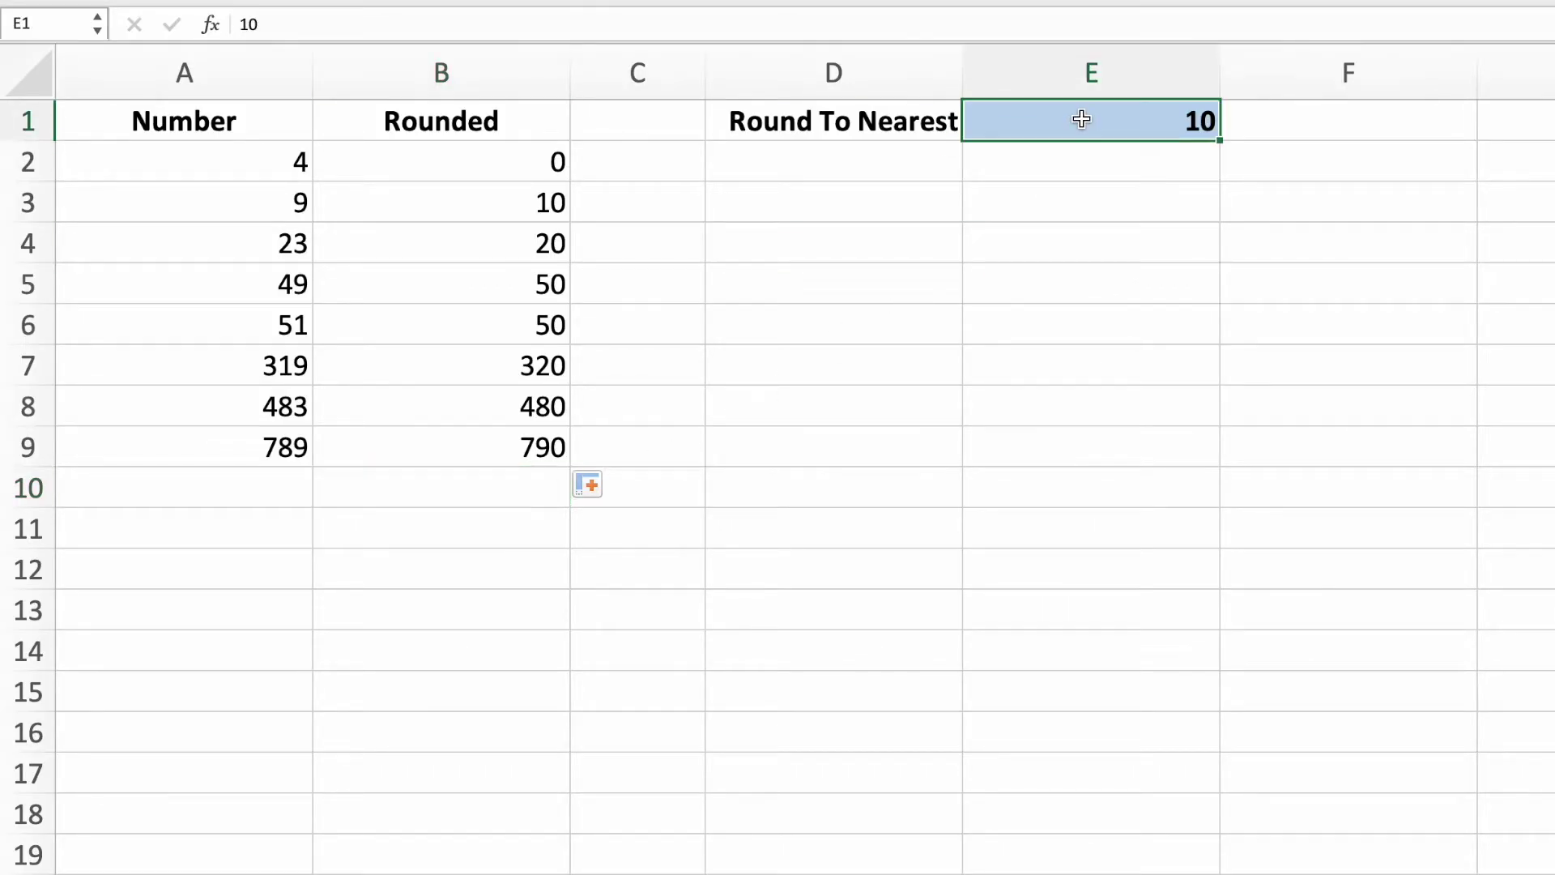
pyautogui.write('100')
pyautogui.press('Return')
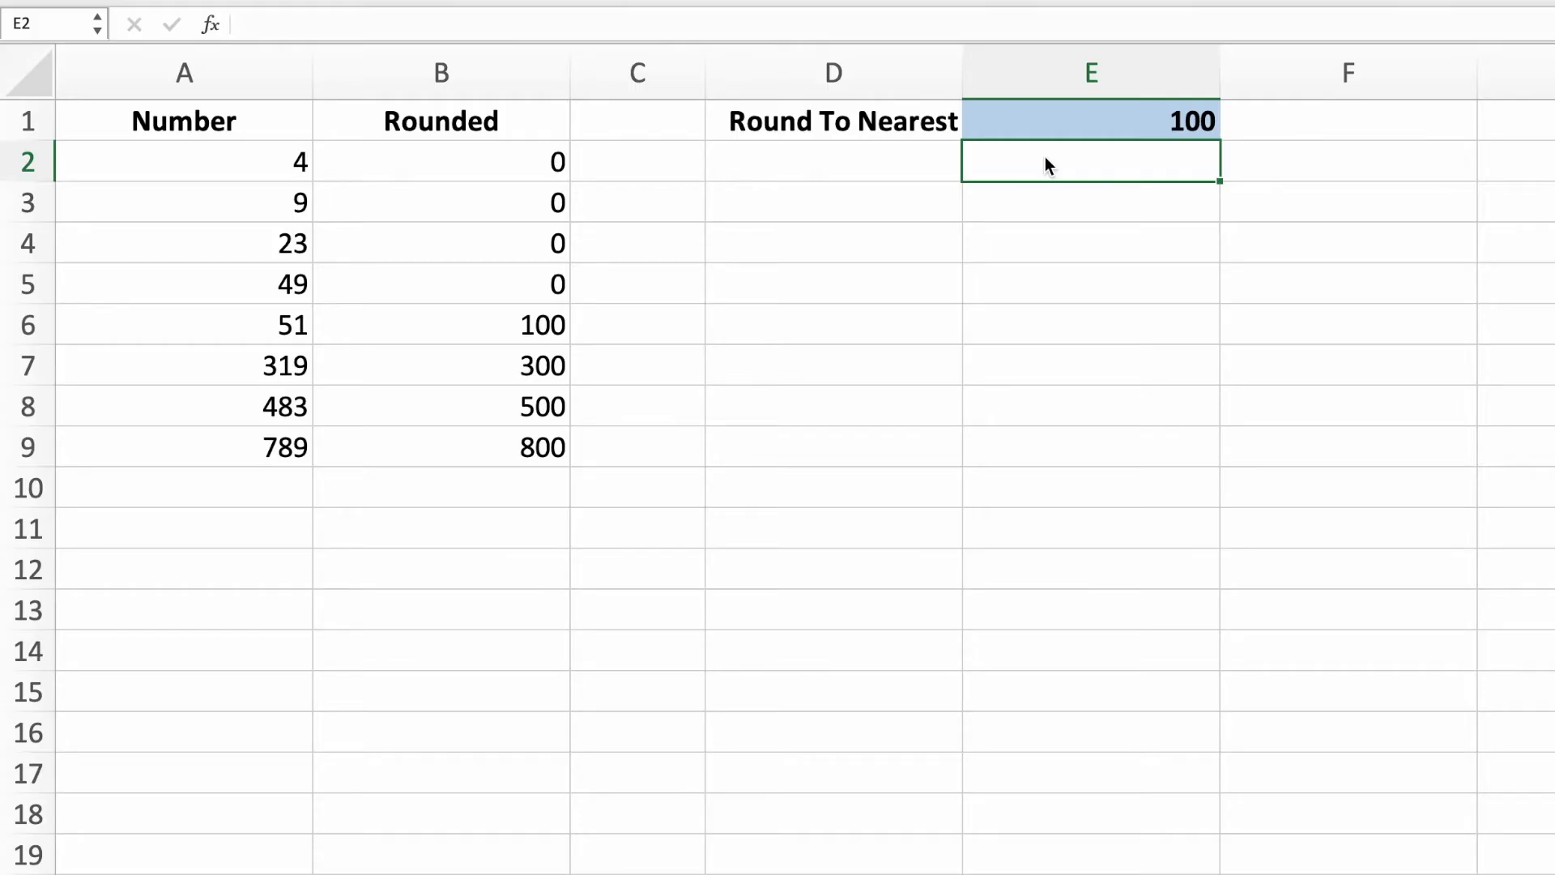
pyautogui.press('Up')
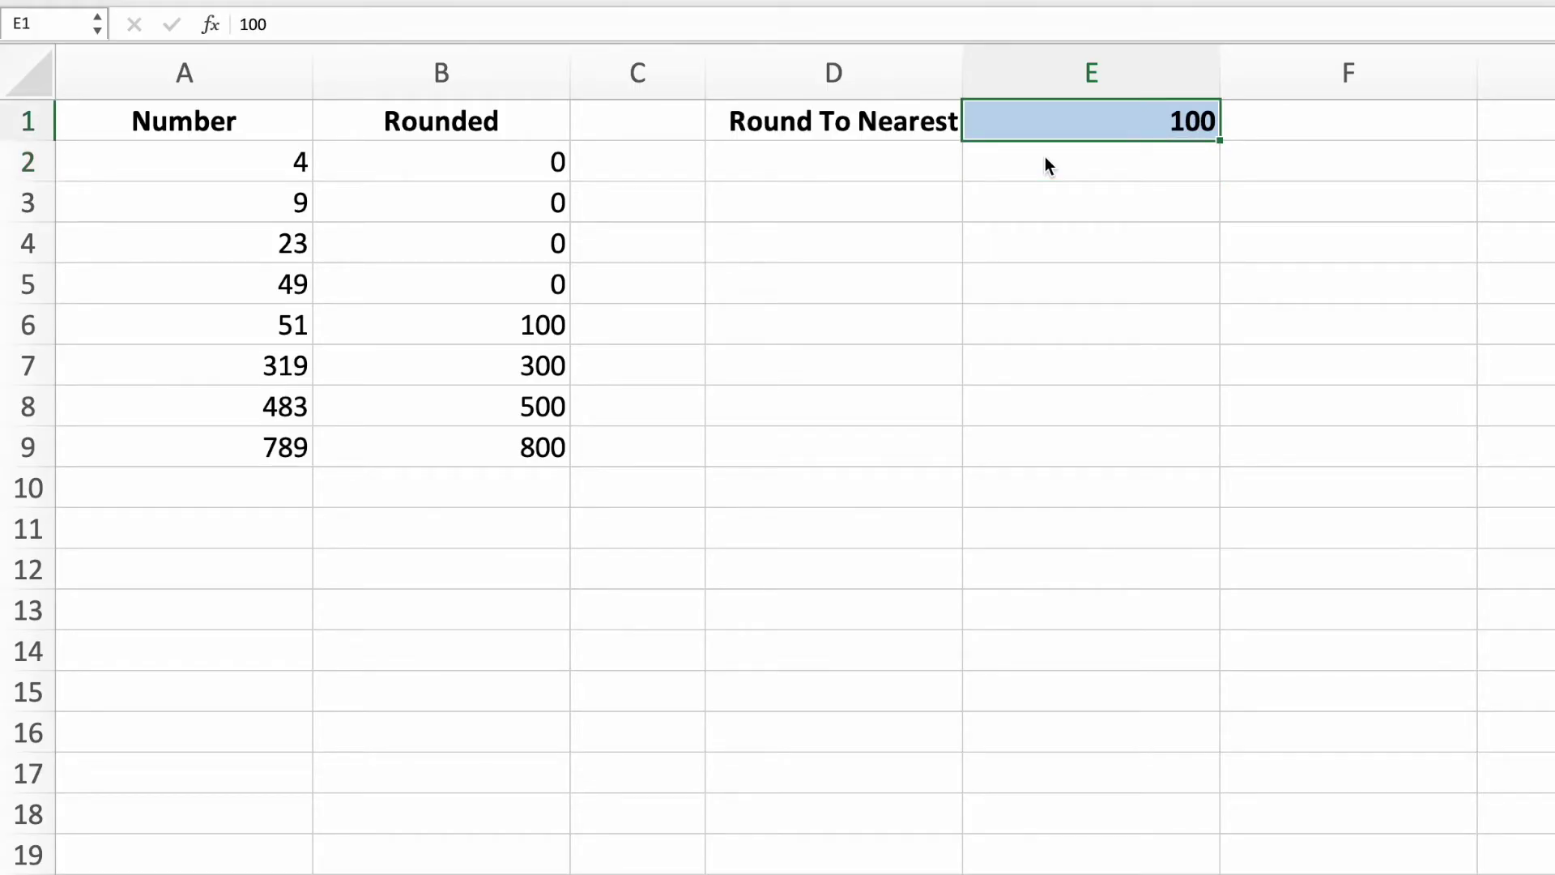
pyautogui.write('5')
pyautogui.press('Return')
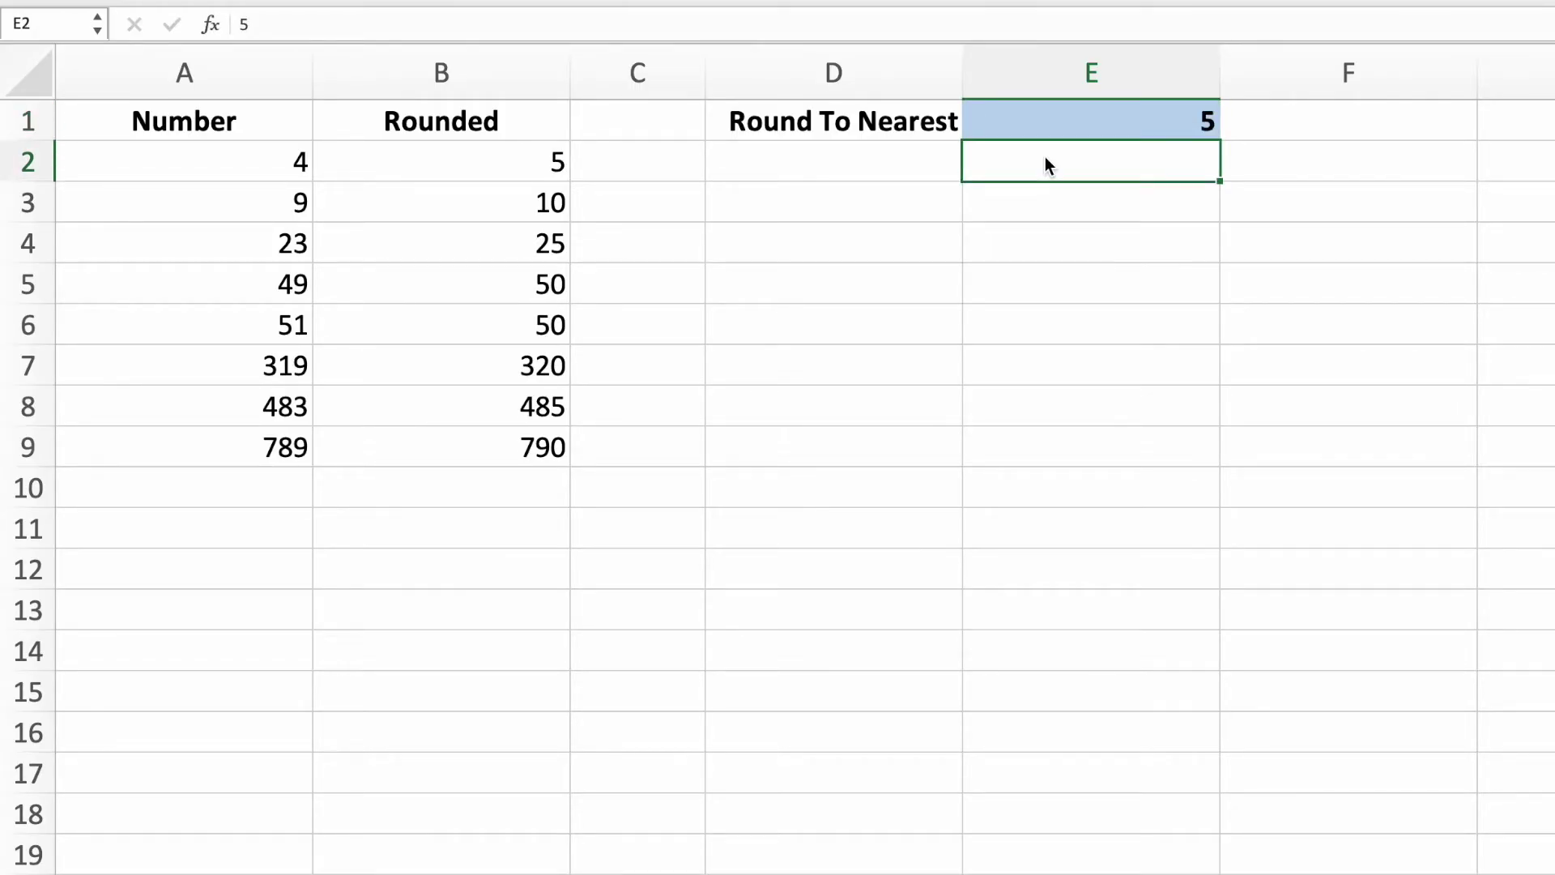
# Try the Round To Nearest value in E1 first as 25 and then as 37.52.
pyautogui.press('Up')
pyautogui.write('25')
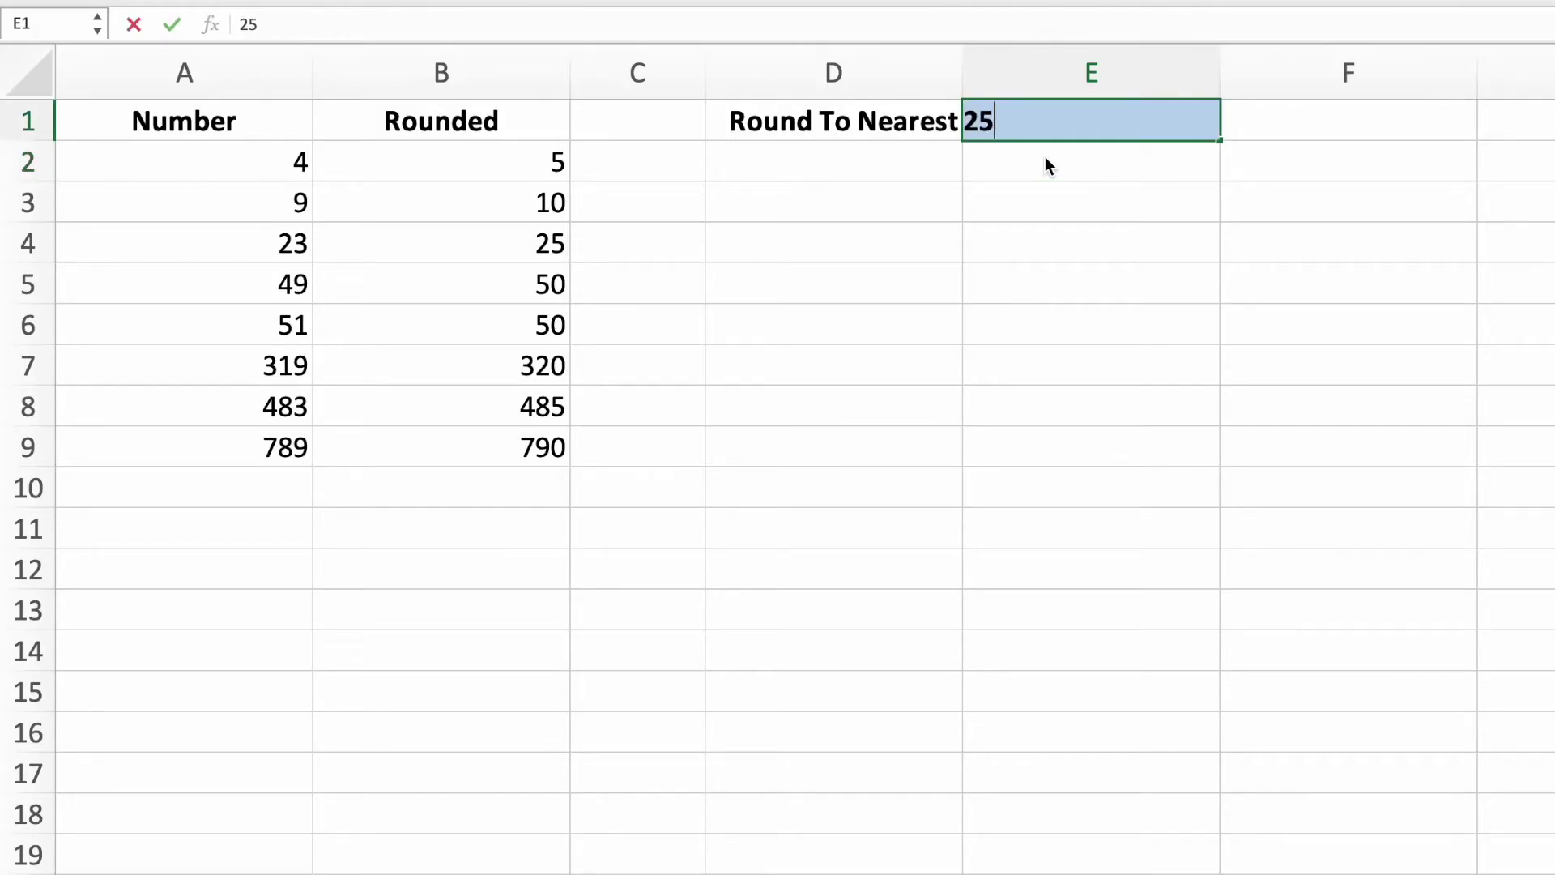
pyautogui.press('Return')
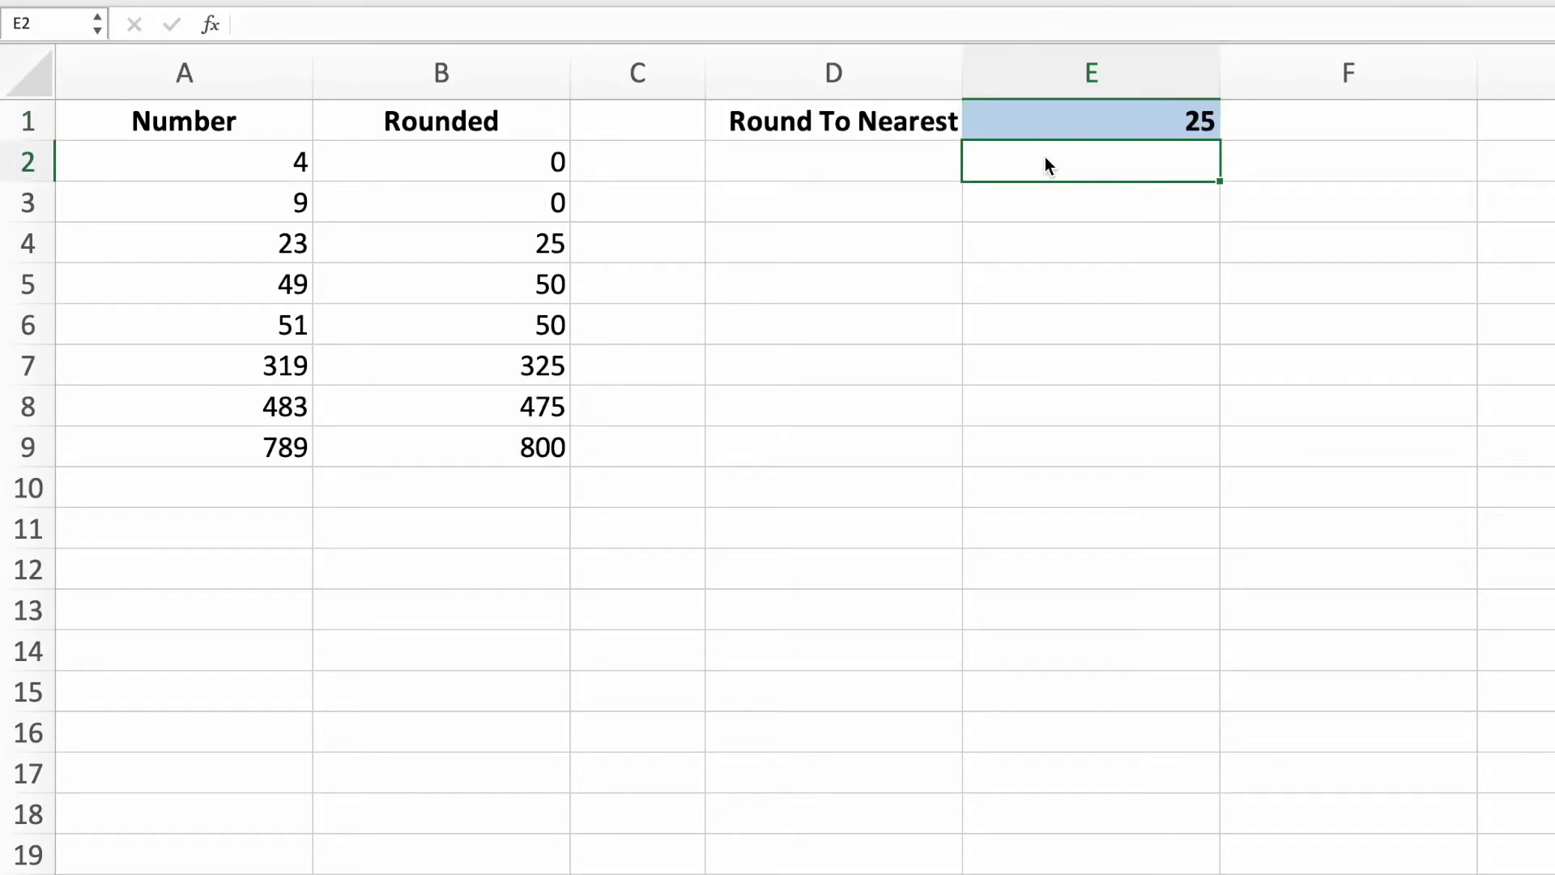
pyautogui.press('Up')
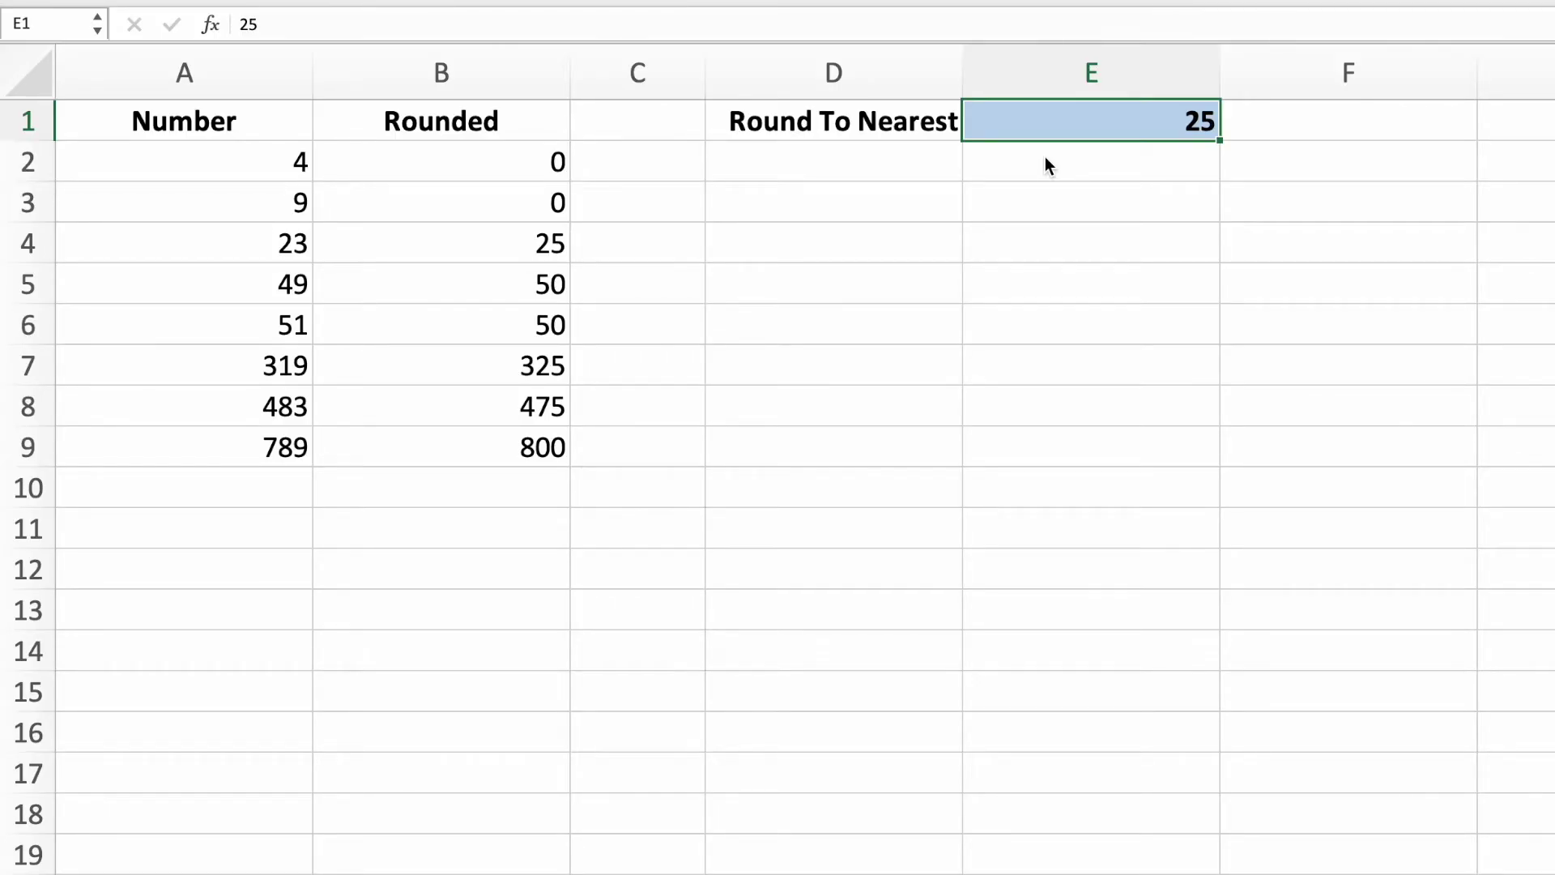
pyautogui.write('37.52')
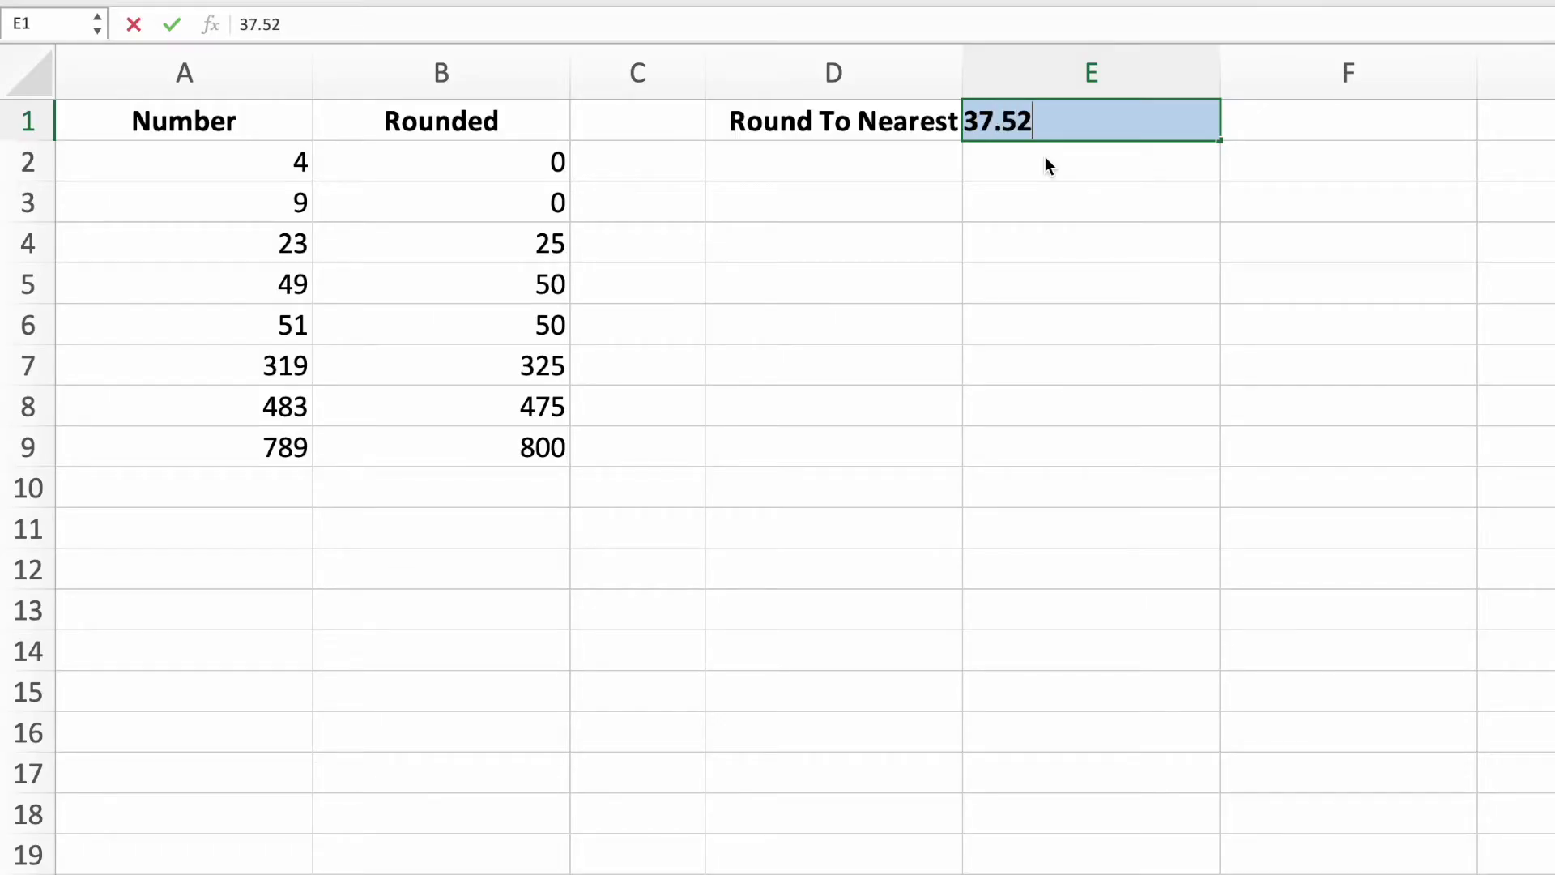
pyautogui.press('Return')
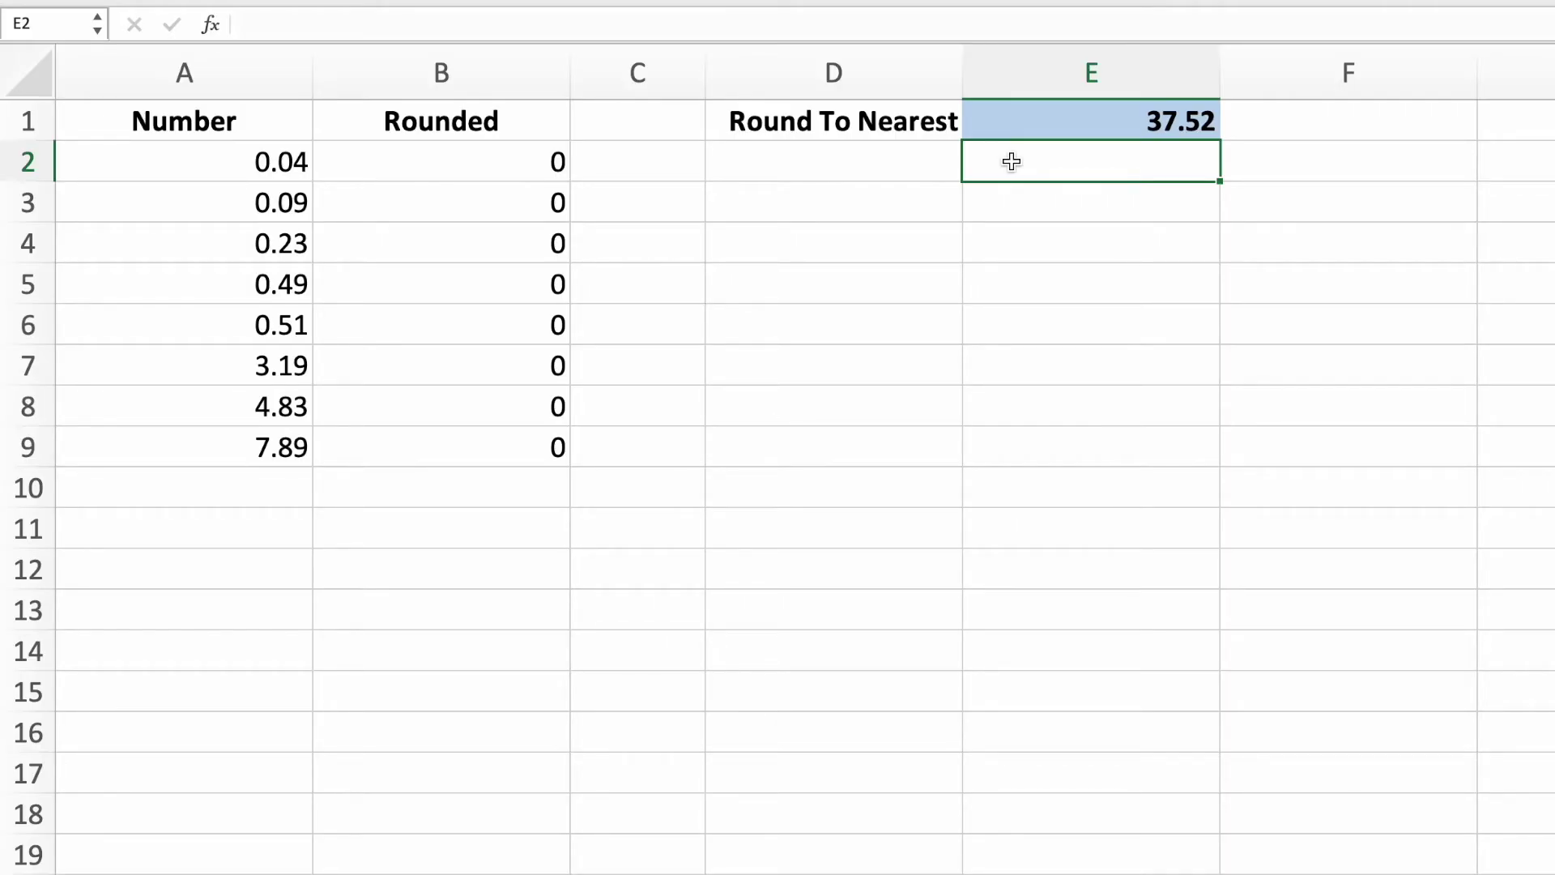
# Set the Round To Nearest value in E1 to .25 for the decimal numbers.
pyautogui.press('Up')
pyautogui.write('.25')
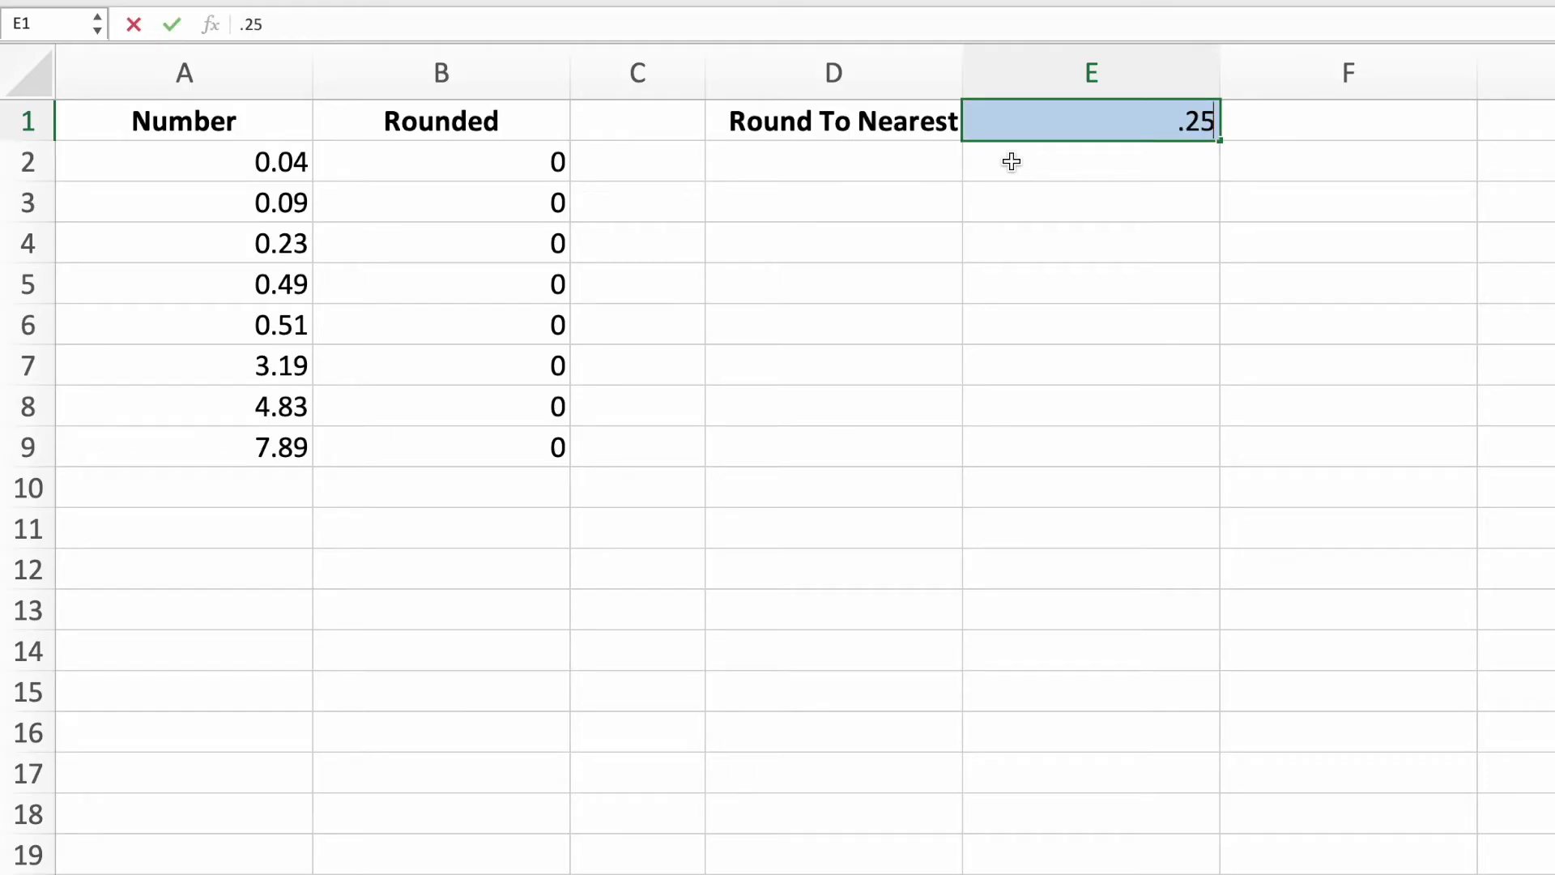
pyautogui.press('Return')
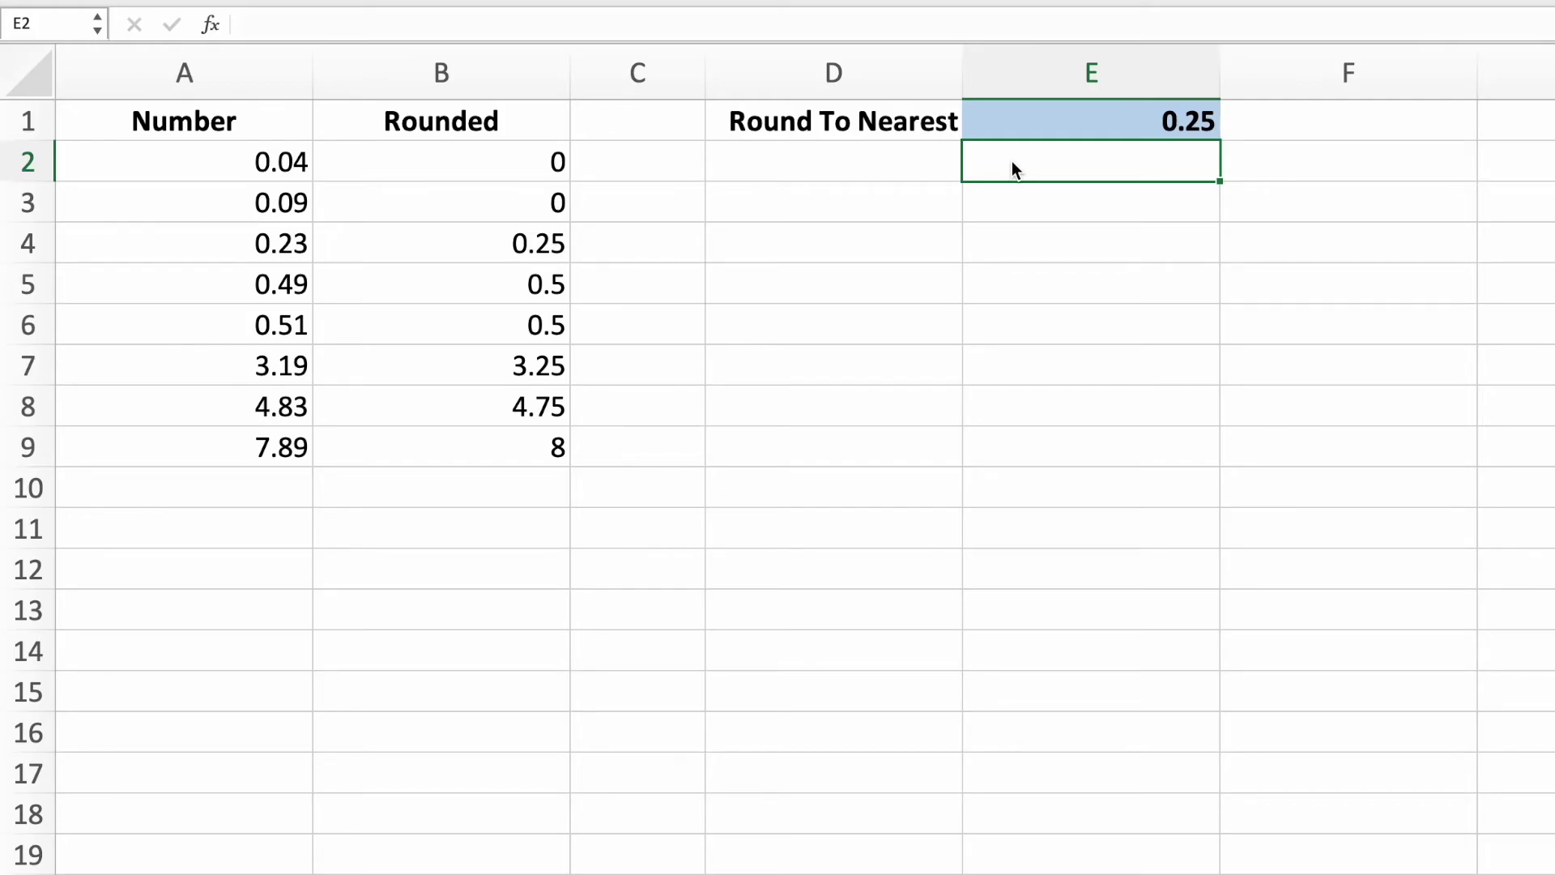
# Change the function in B2 to ROUNDUP, giving =ROUNDUP(A2/$E$1,0)*$E$1, and fill the formula down through B9.
pyautogui.click(462, 164)
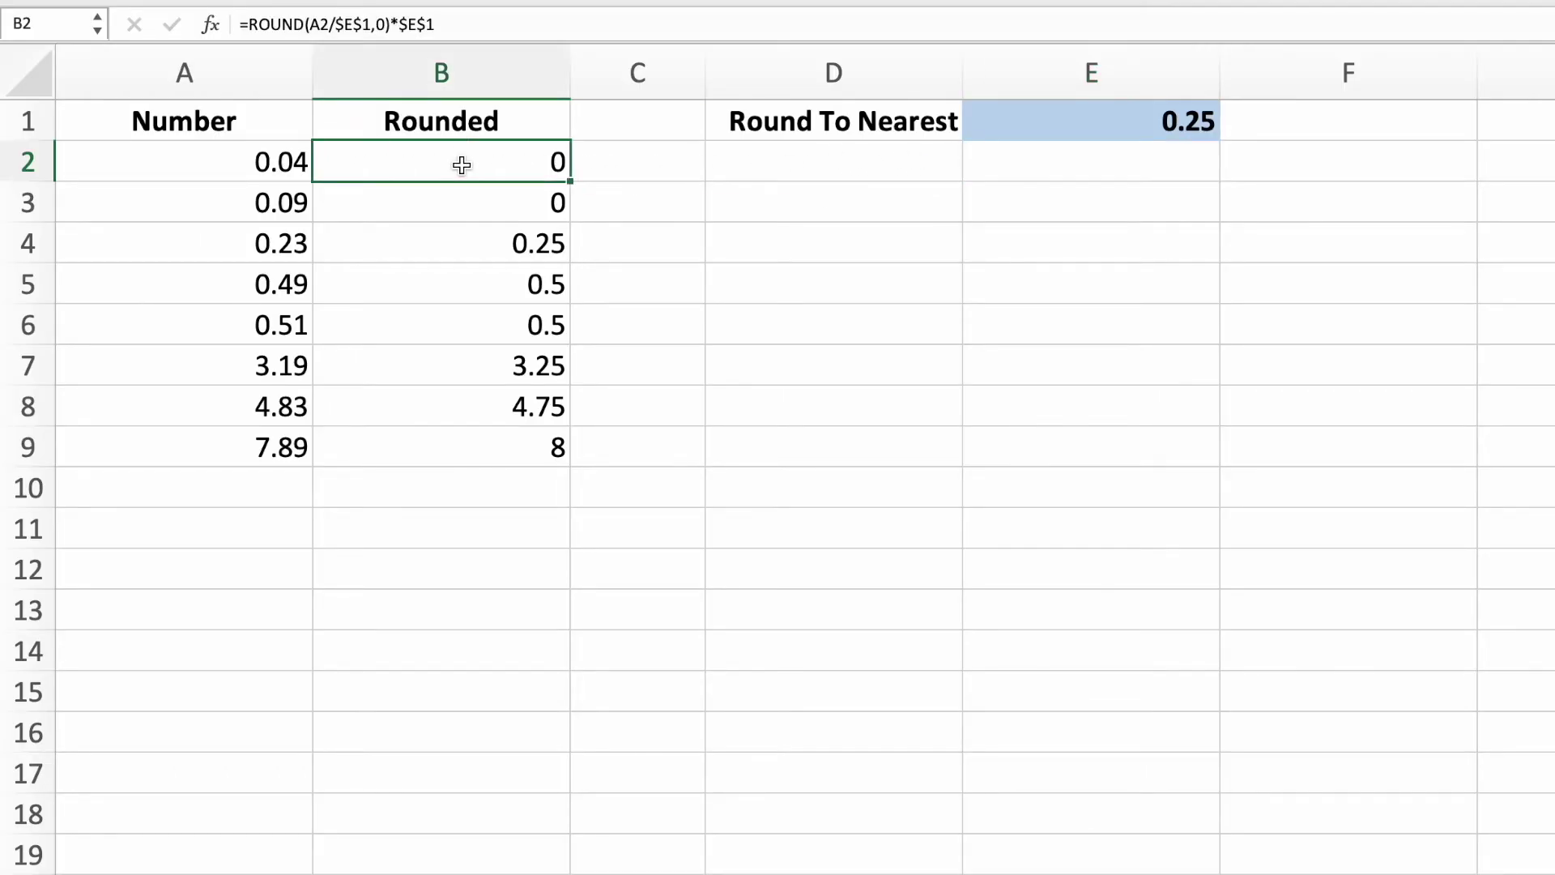
pyautogui.click(306, 24)
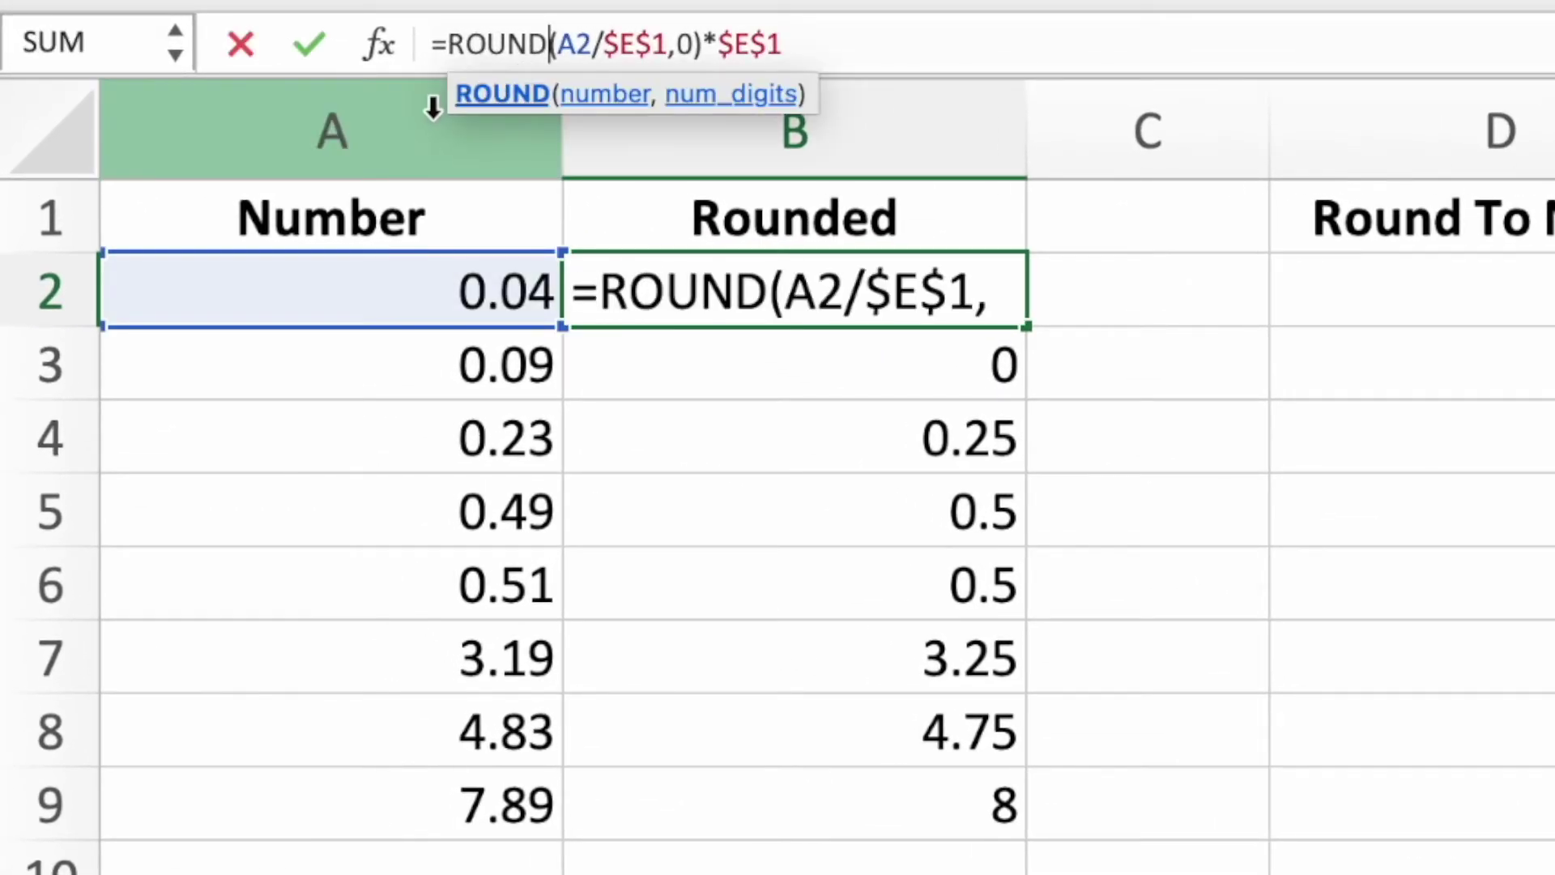
pyautogui.write('UP')
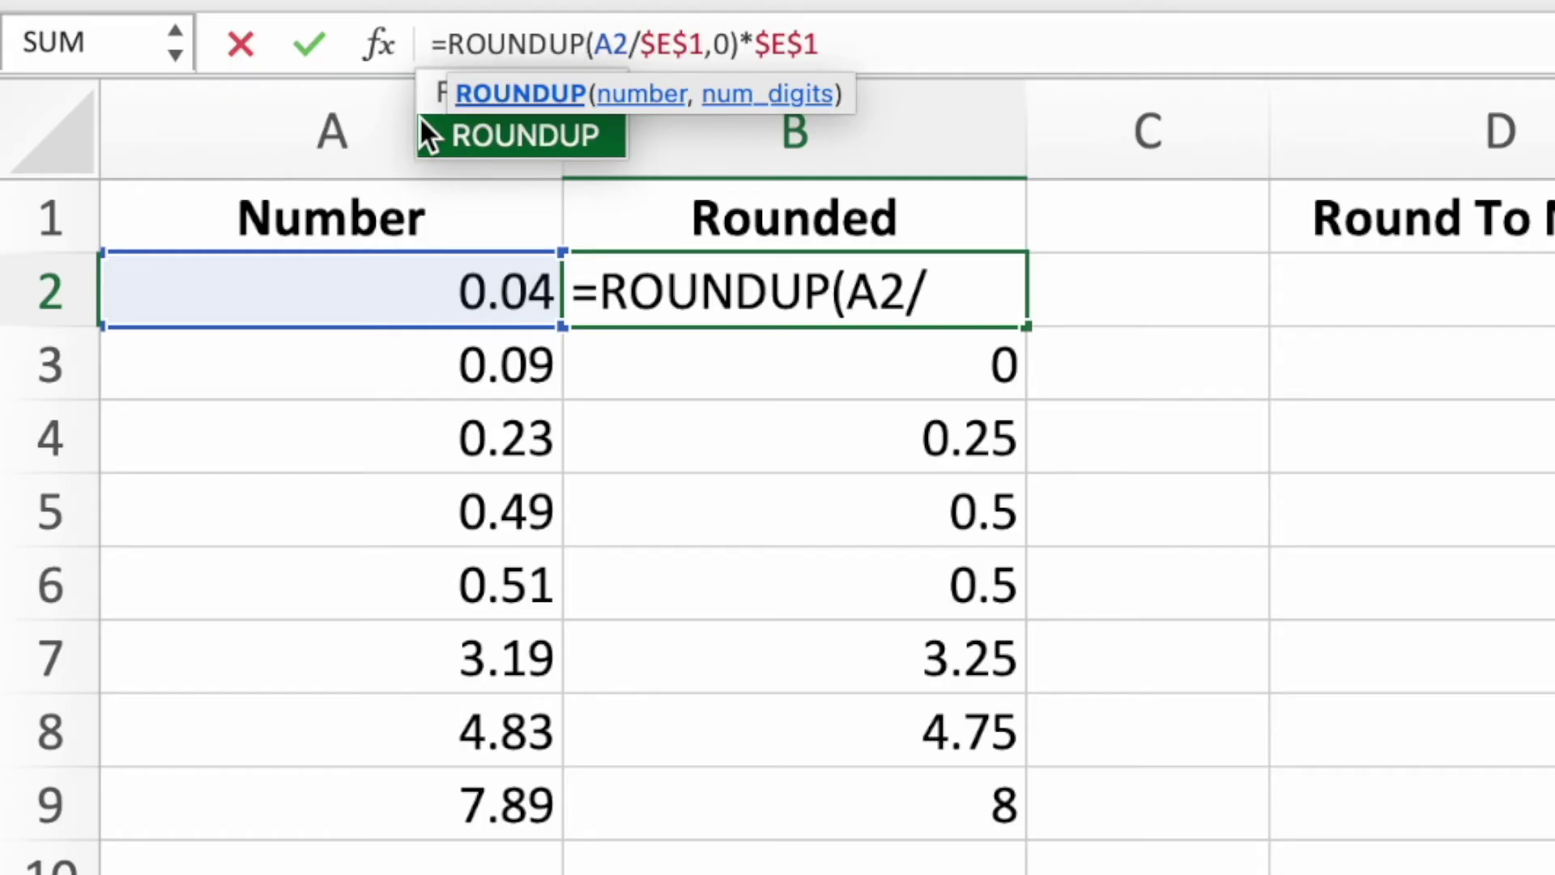
pyautogui.press('Return')
pyautogui.click(805, 295)
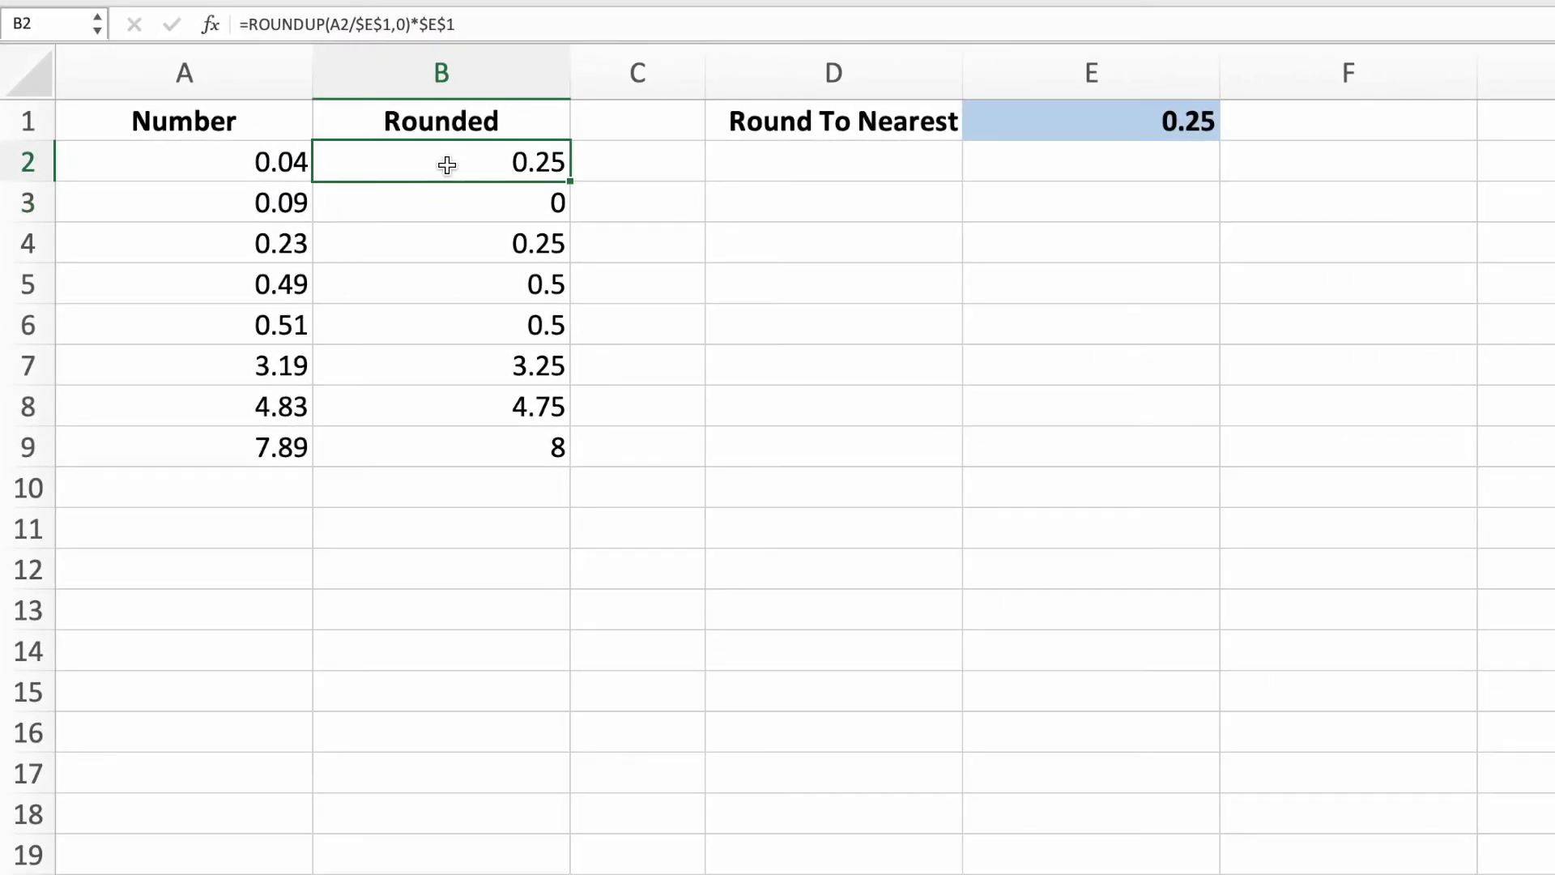
pyautogui.moveTo(570, 181); pyautogui.dragTo(572, 462)
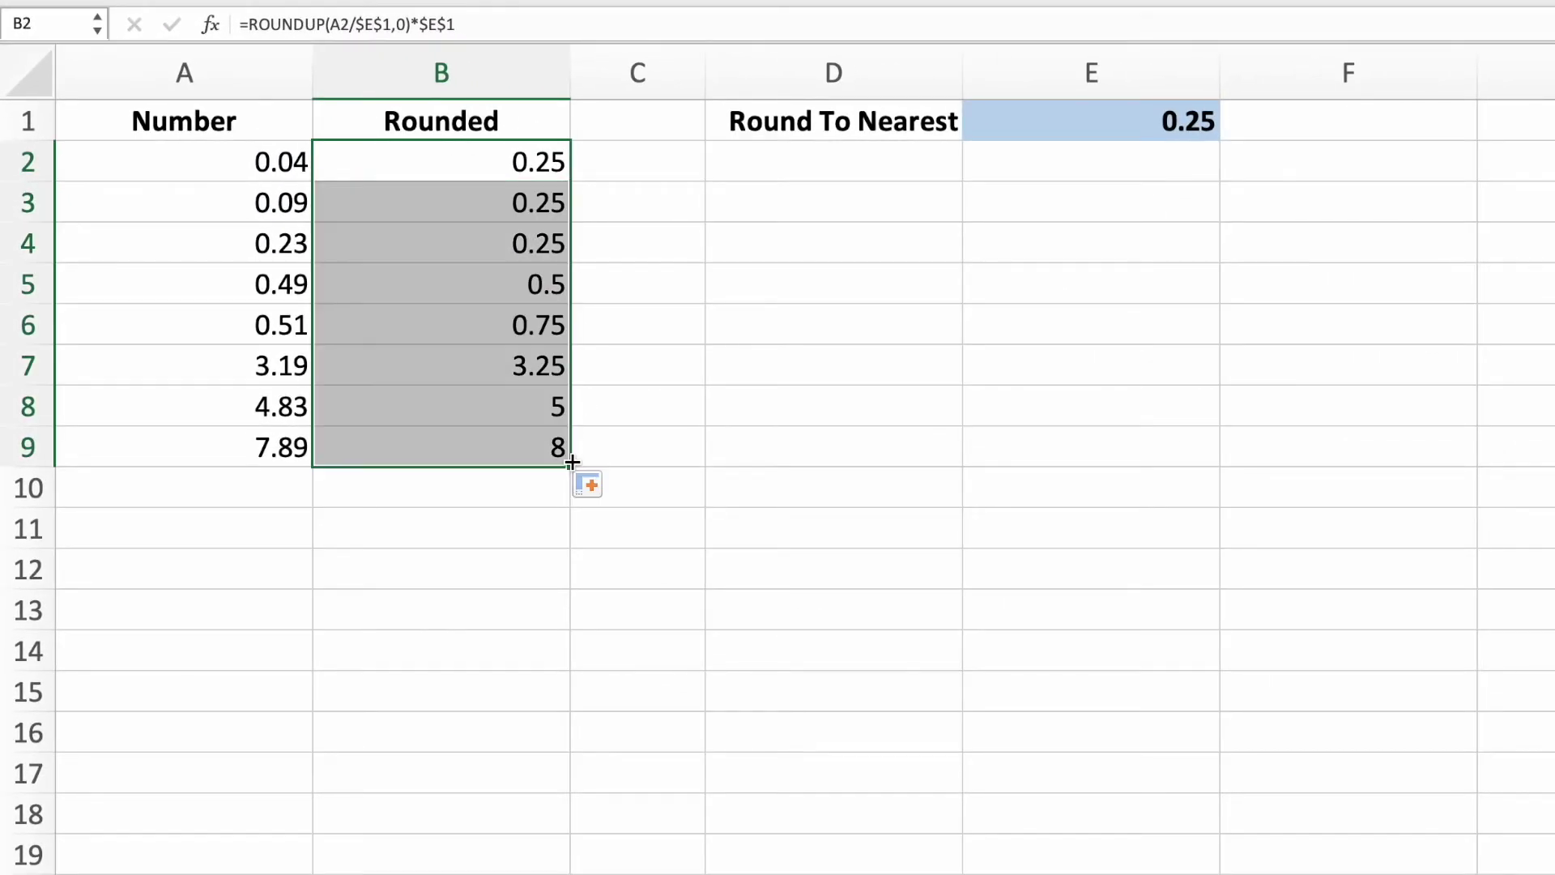
pyautogui.click(543, 484)
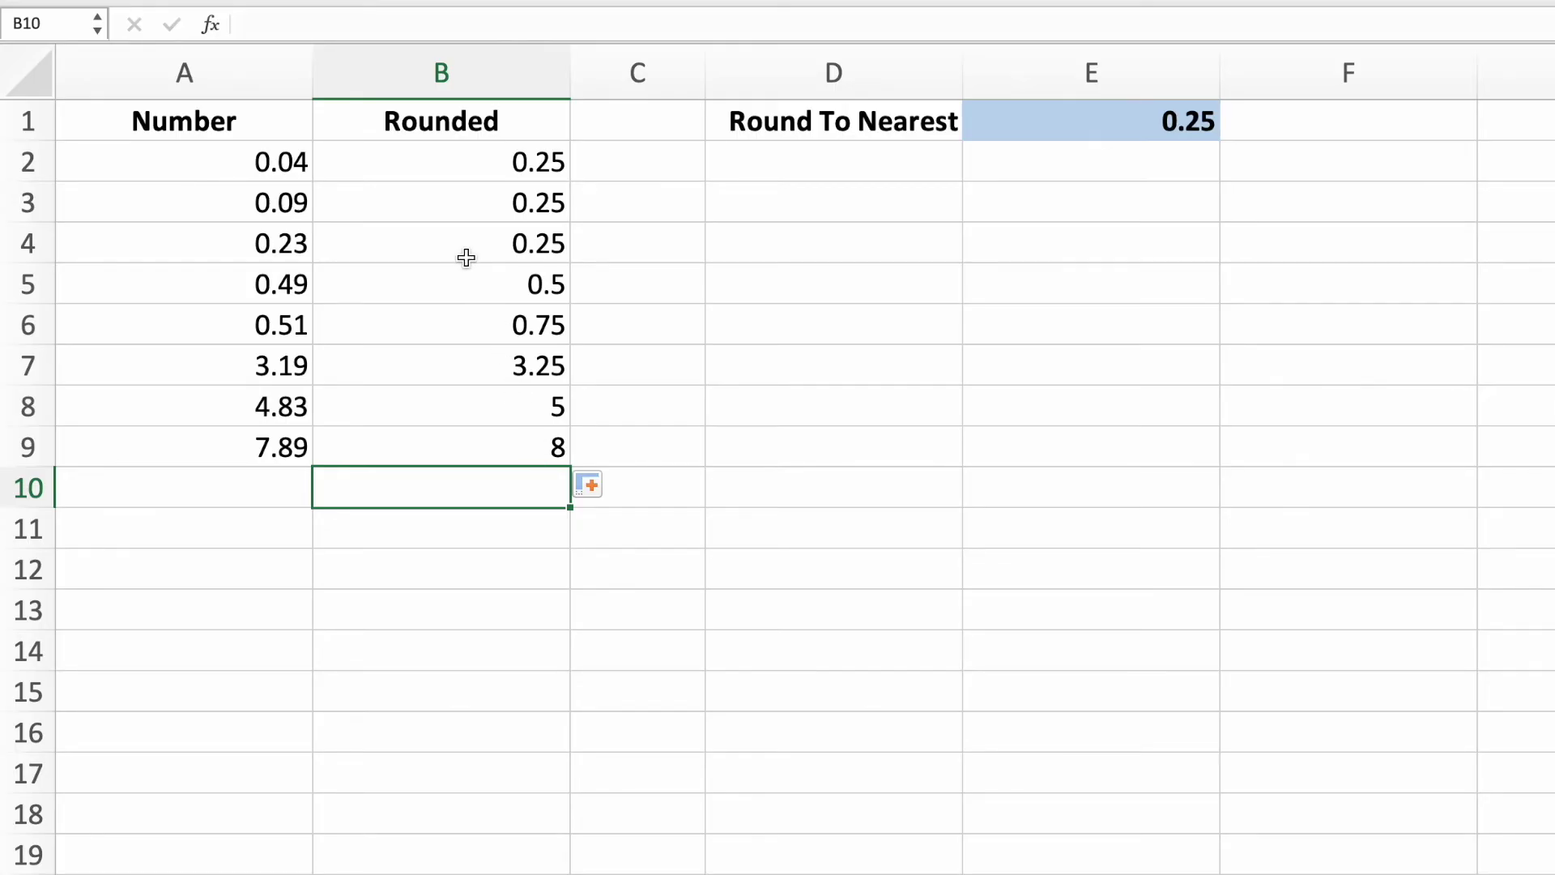
# Replace ROUNDUP with ROUNDDOWN in B2, giving =ROUNDDOWN(A2/$E$1,0)*$E$1, and fill the formula down through B9.
pyautogui.click(441, 160)
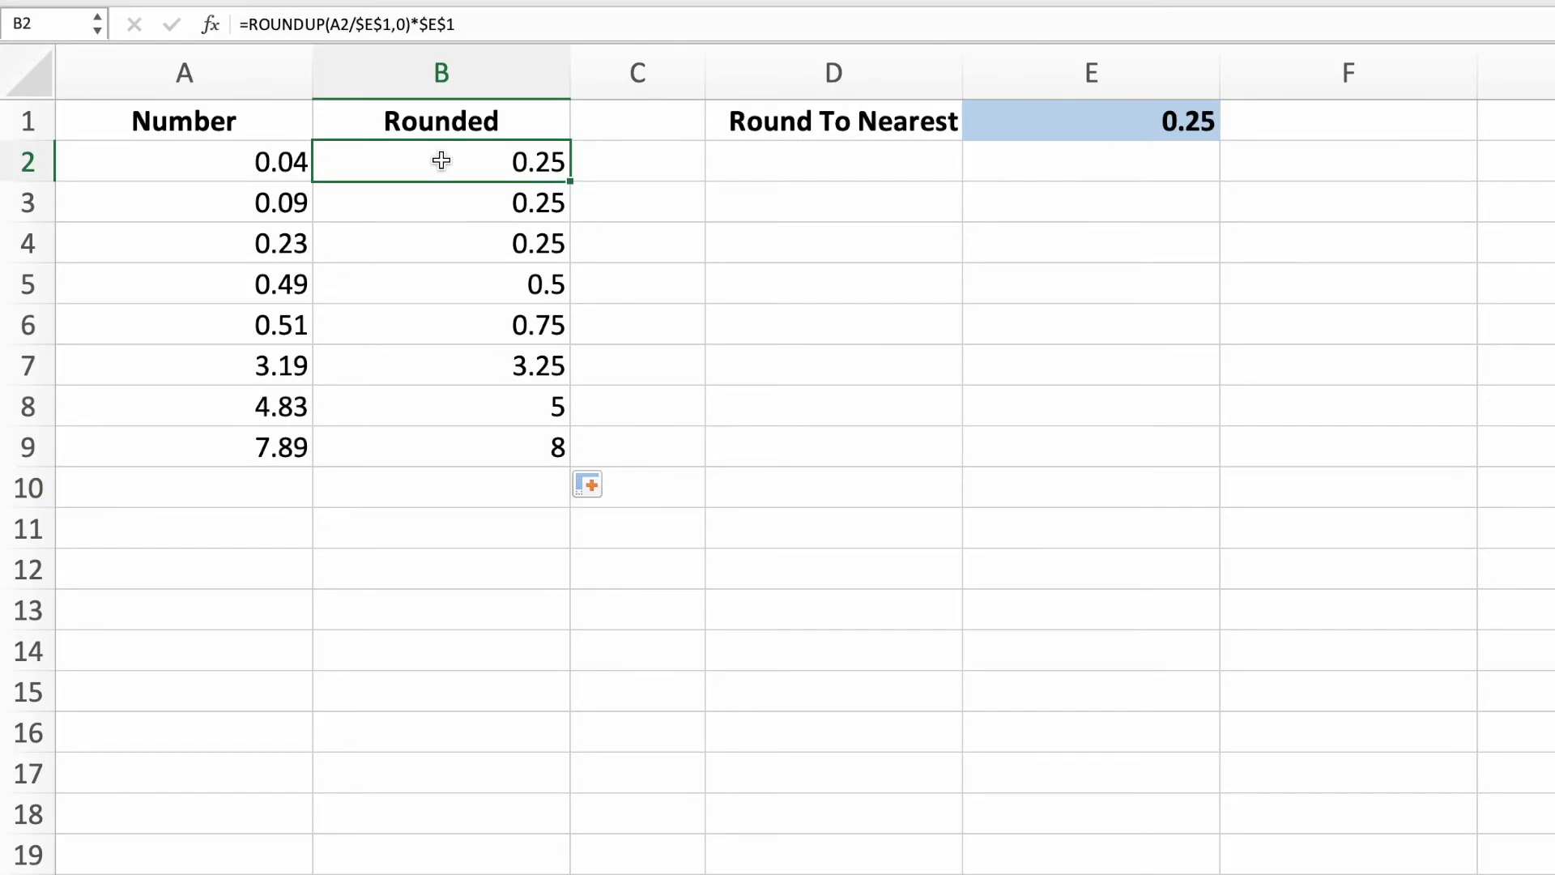
pyautogui.click(325, 24)
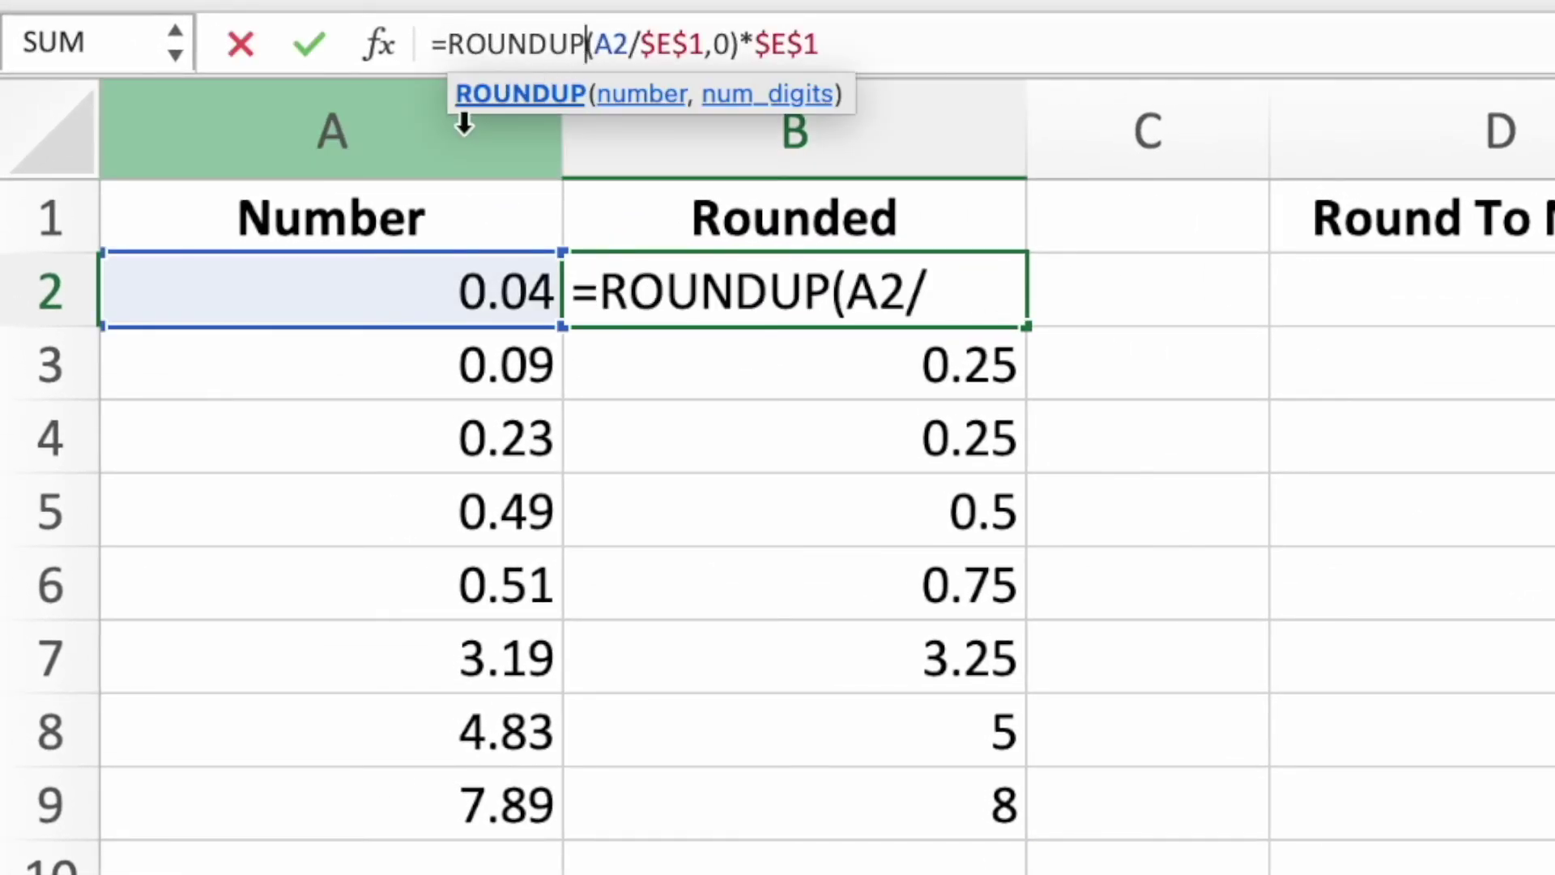
pyautogui.press('BackSpace')
pyautogui.press('BackSpace')
pyautogui.write('DOW')
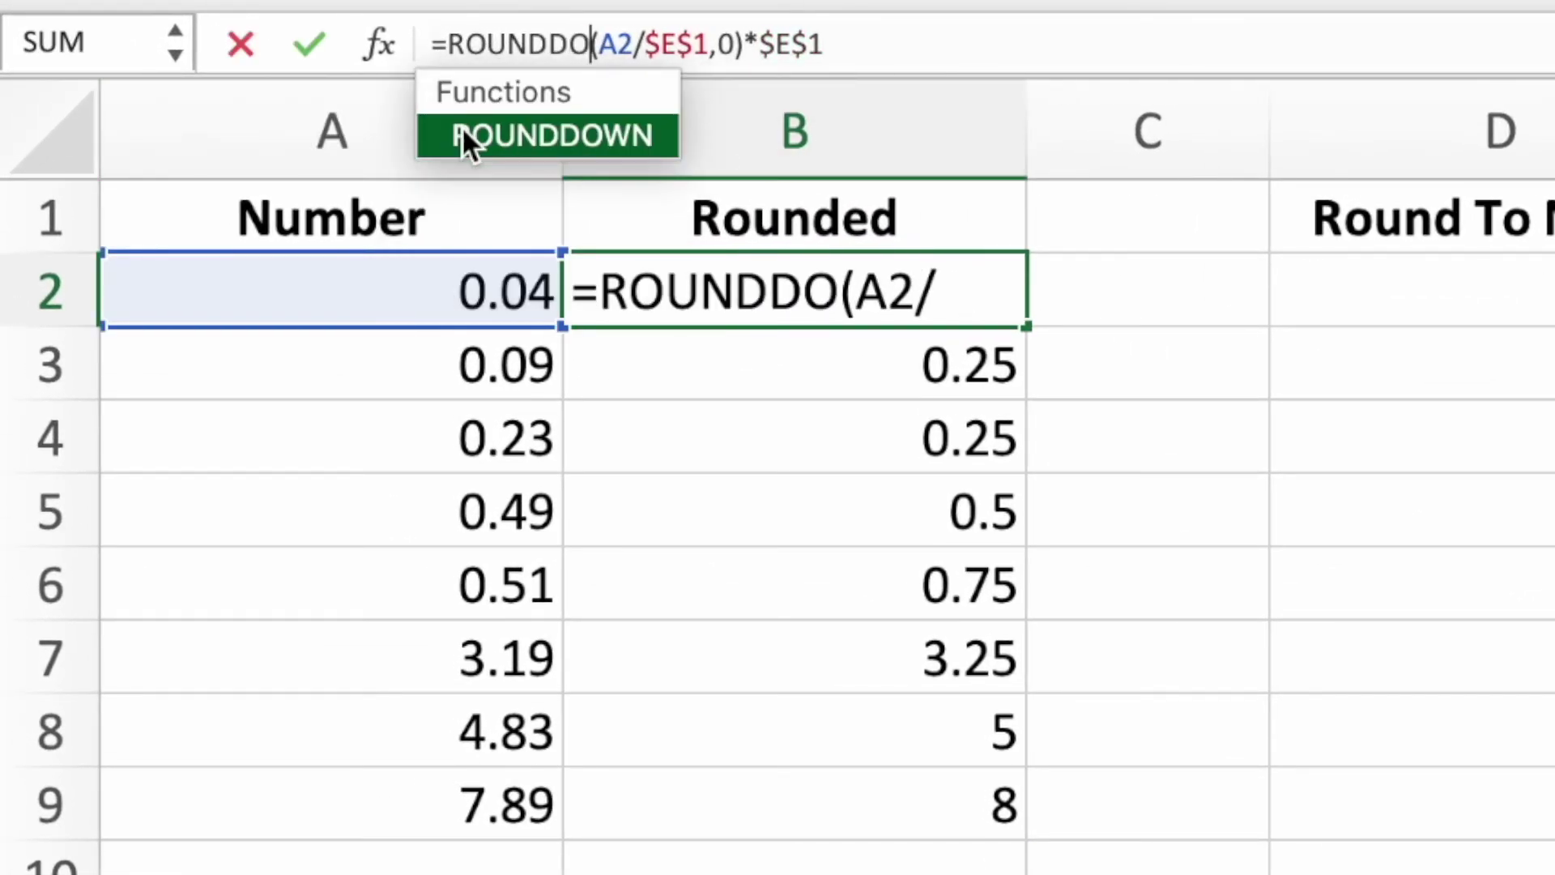
pyautogui.write('N')
pyautogui.press('Return')
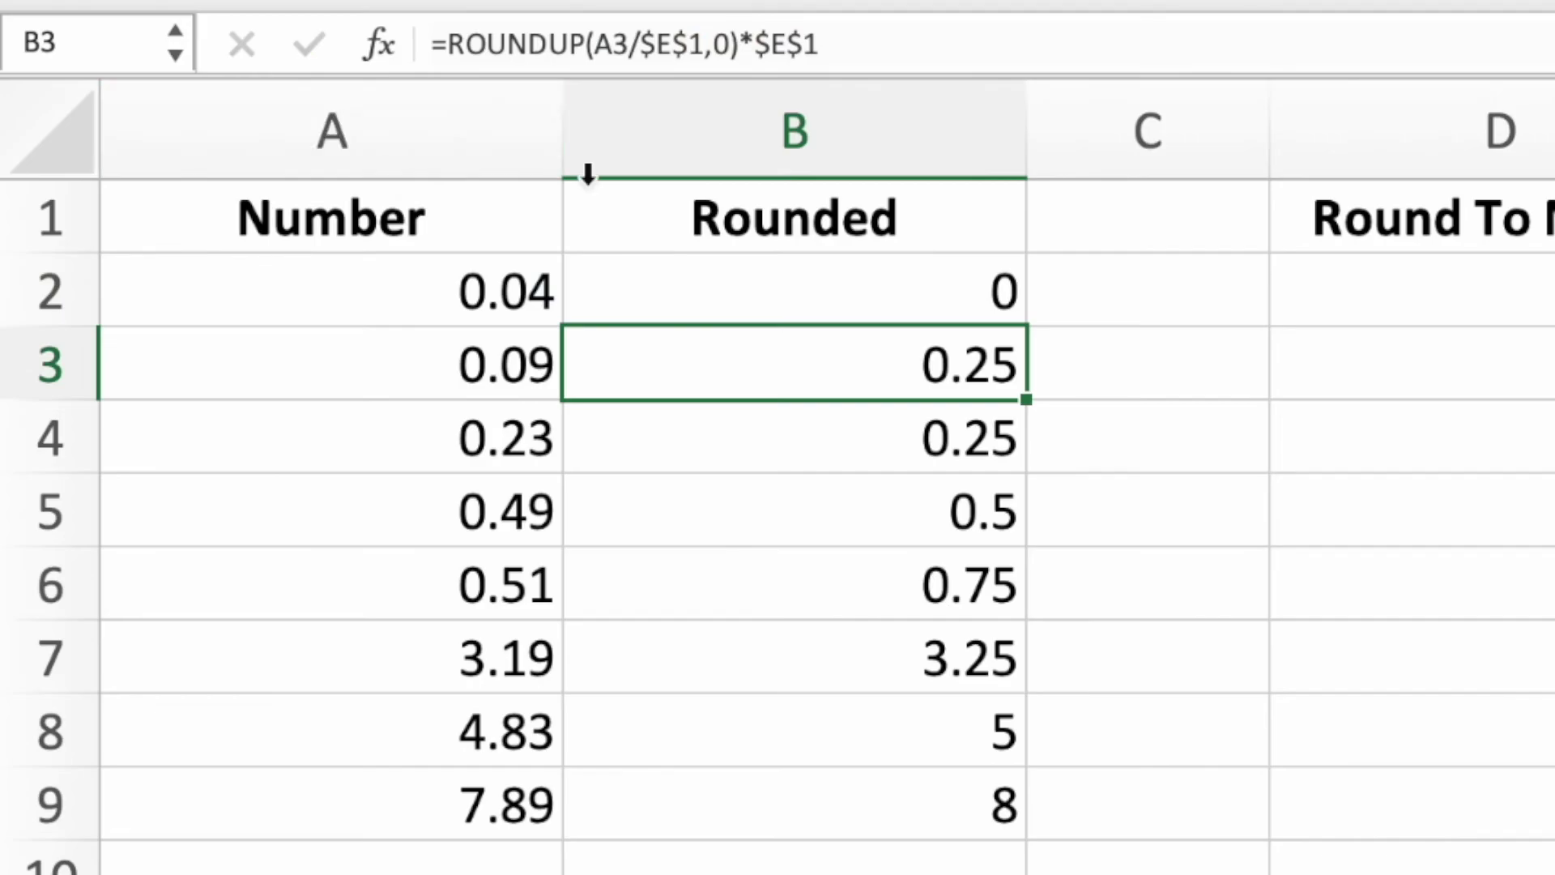
pyautogui.click(931, 292)
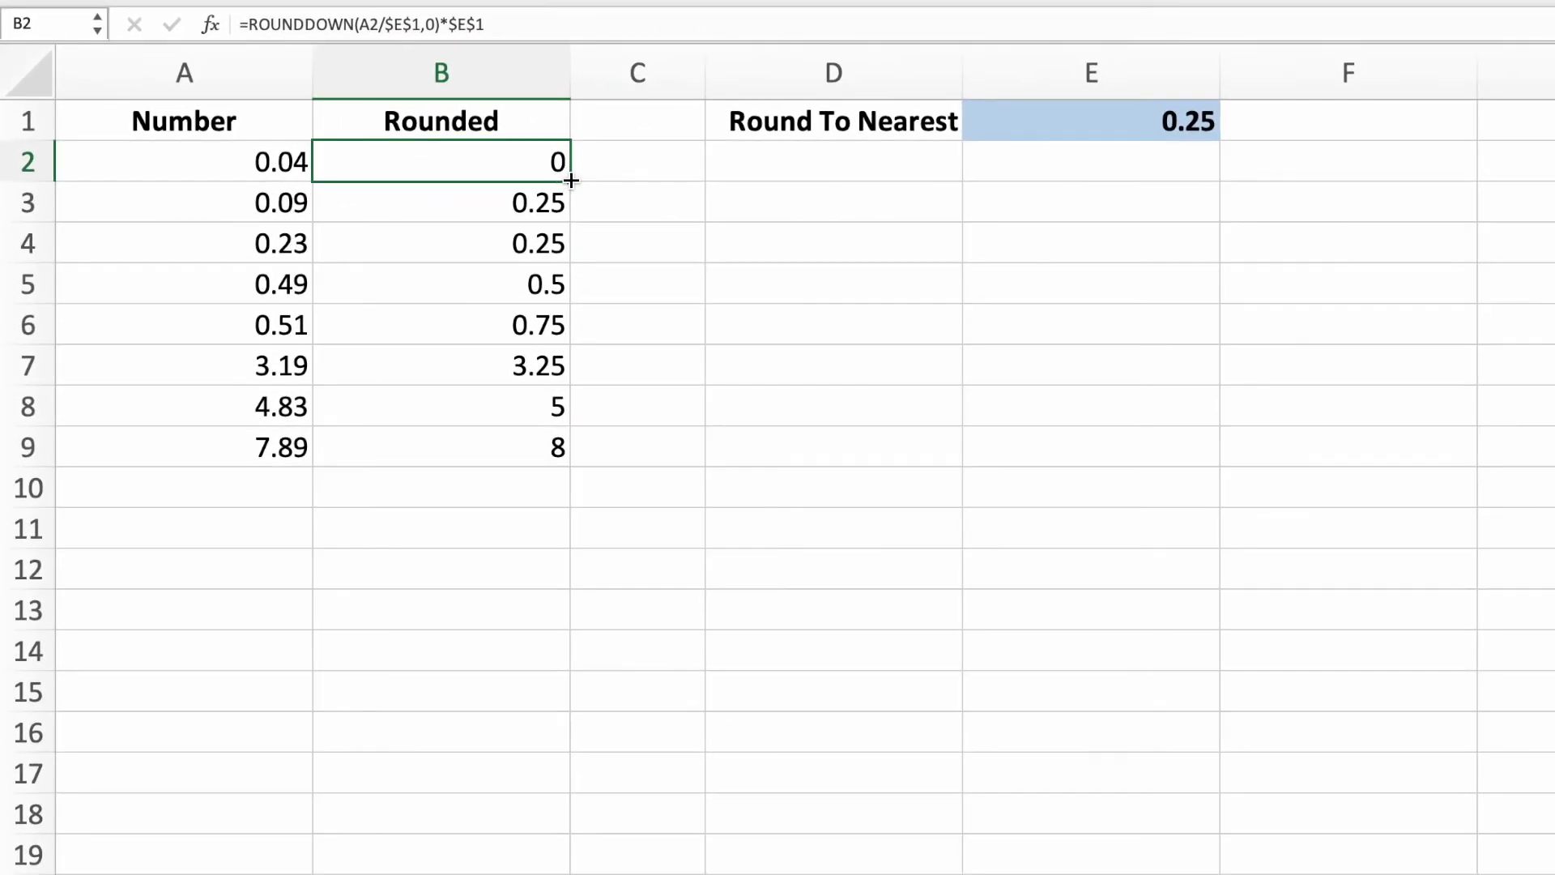
pyautogui.moveTo(570, 180); pyautogui.dragTo(571, 454)
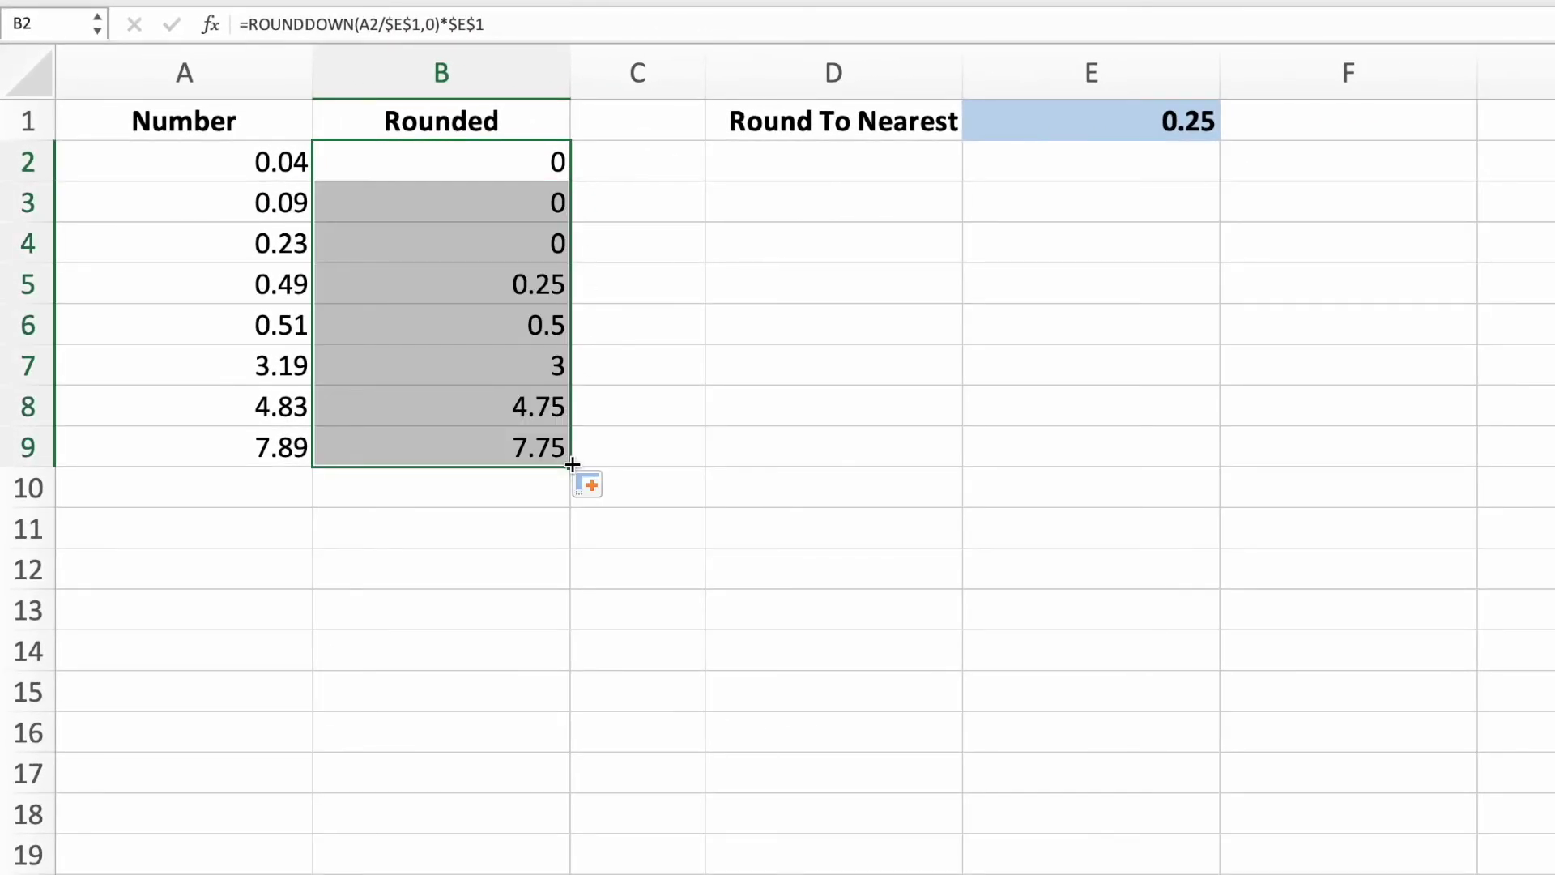
pyautogui.click(541, 491)
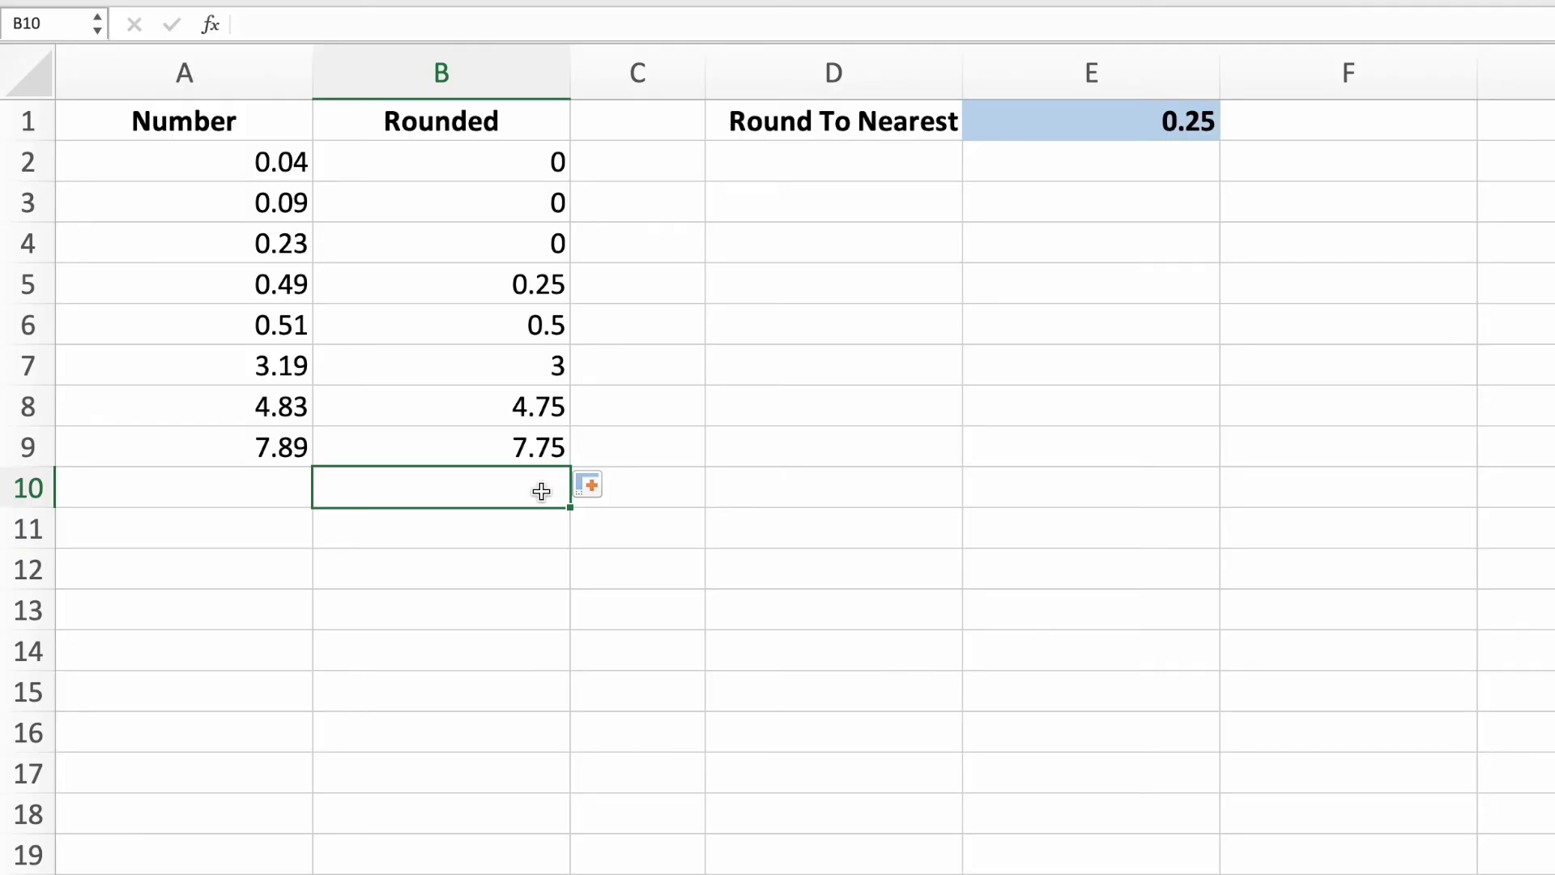